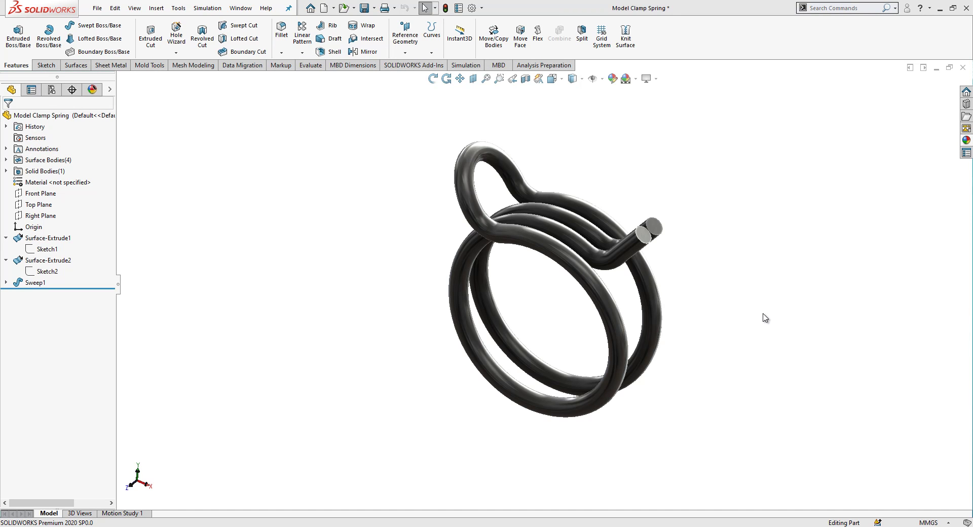
# Step: Create a new part and start a sketch on the Front Plane
pyautogui.click(323, 8)
pyautogui.click(305, 404)
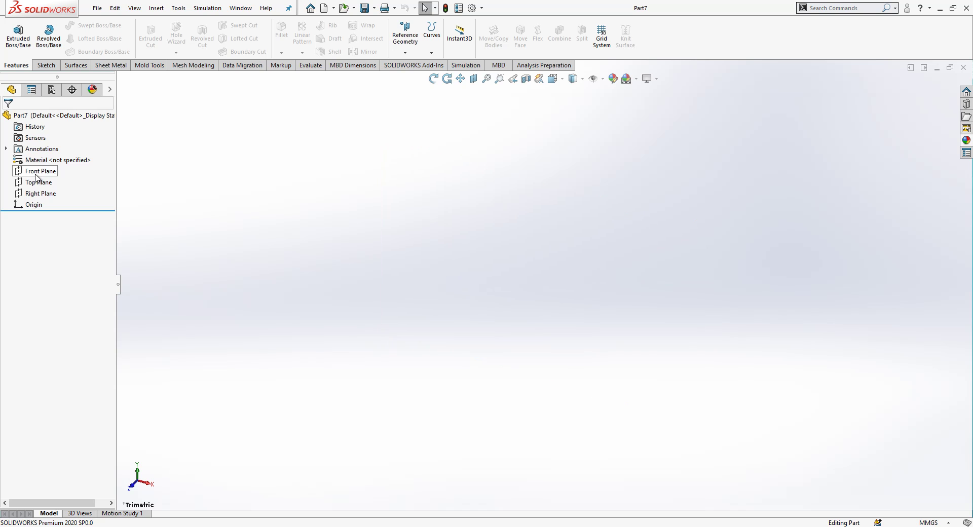
pyautogui.click(44, 172)
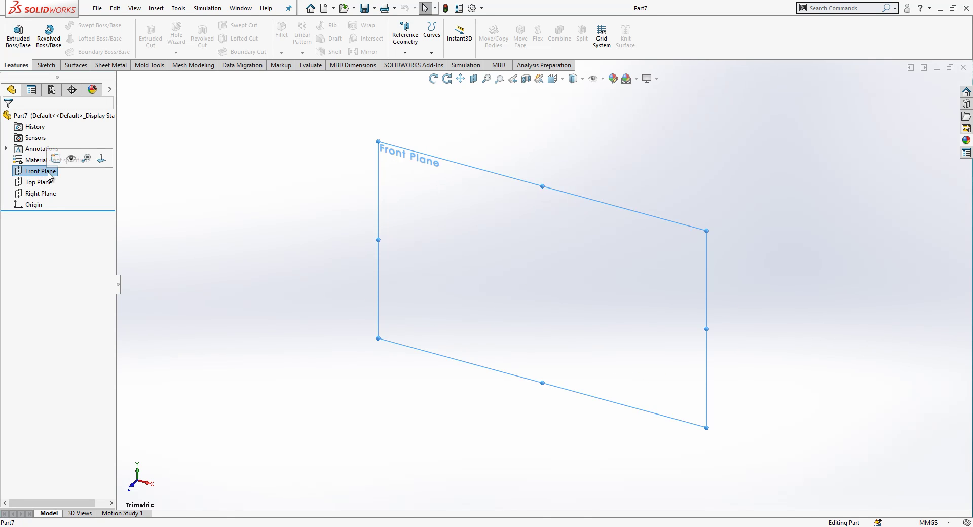
pyautogui.click(56, 159)
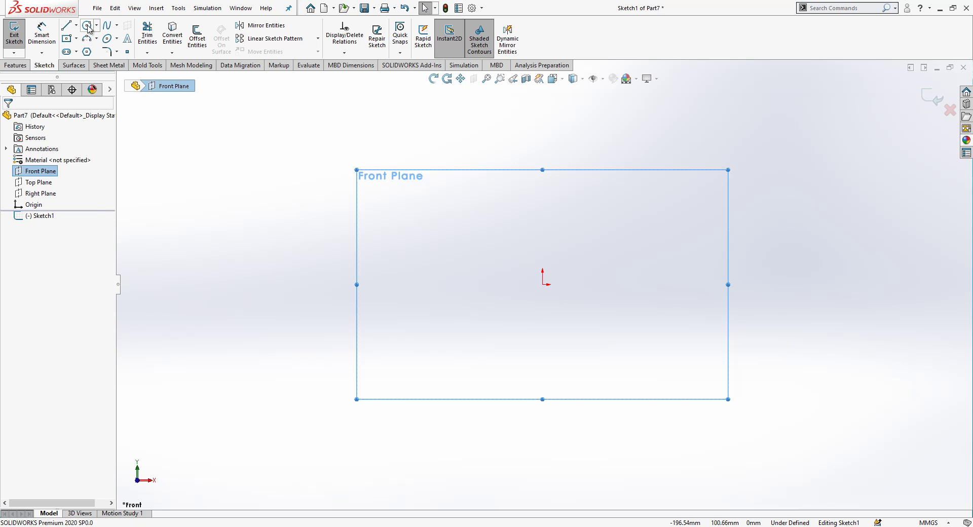
# Step: Draw a circle about 116 mm in diameter centred on the origin
pyautogui.click(88, 26)
pyautogui.click(543, 284)
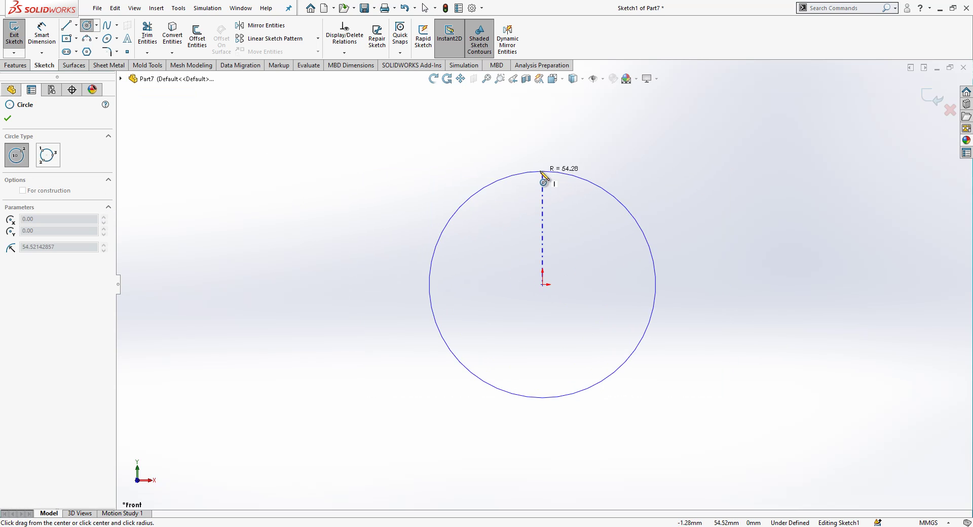
pyautogui.click(543, 164)
pyautogui.press('Escape')
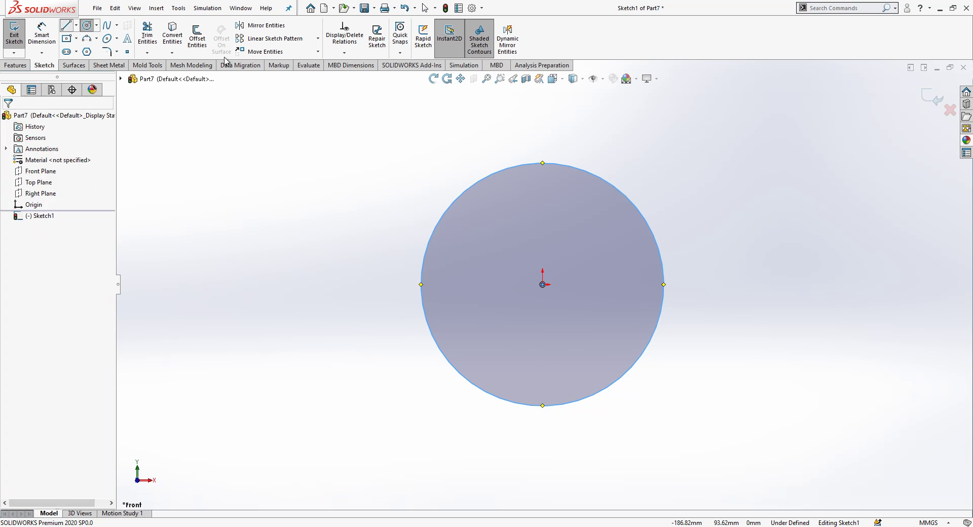
# Step: Draw a slanted line above the circle's upper right, continued by a tangent arc of about 14.6 mm radius ending on the circle
pyautogui.press('l')
pyautogui.click(655, 123)
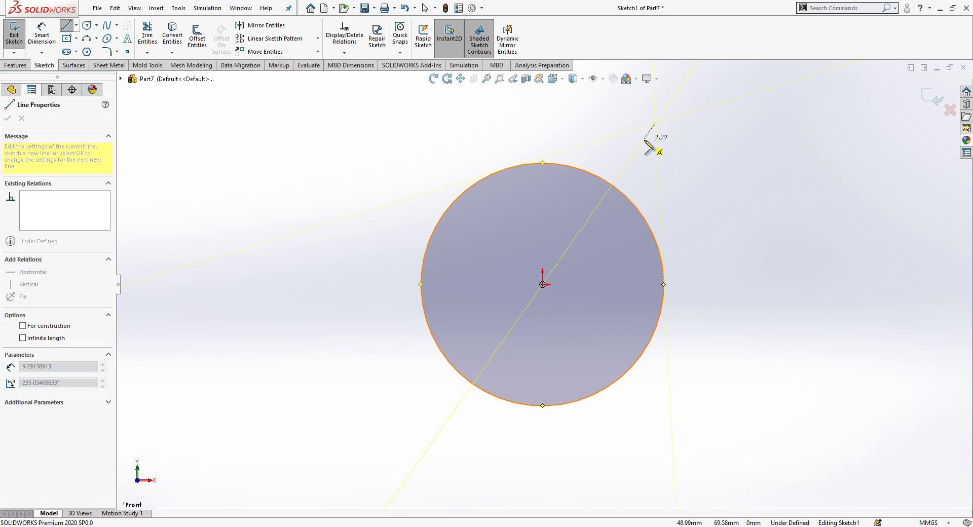
pyautogui.click(628, 163)
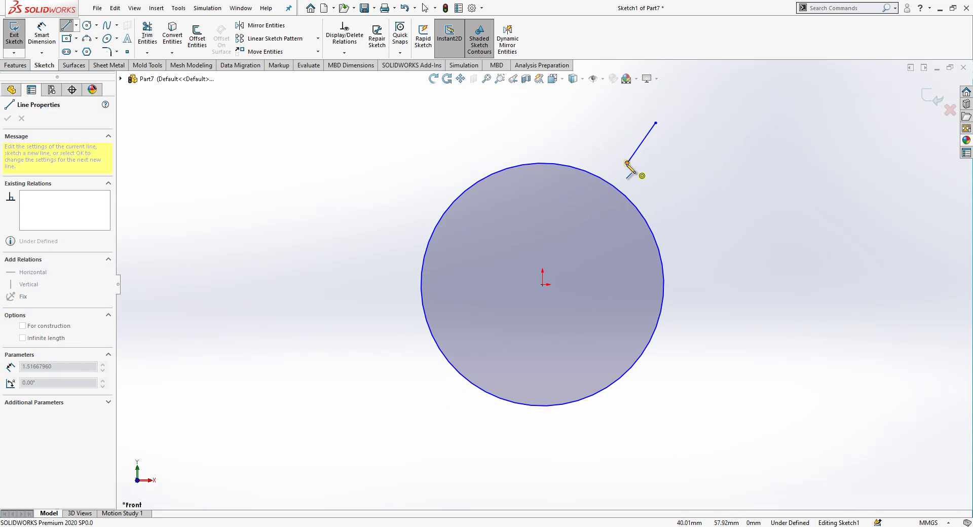
pyautogui.moveTo(628, 163)
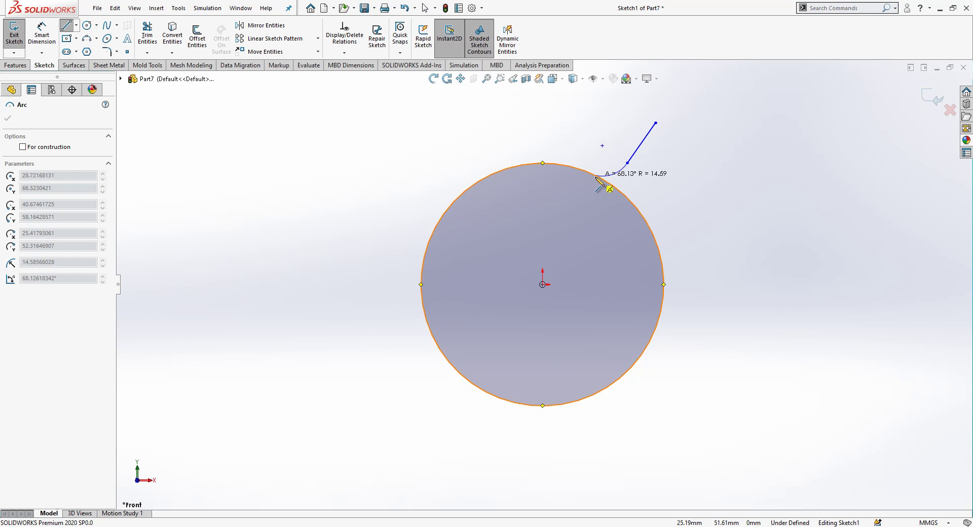
pyautogui.click(596, 176)
pyautogui.press('Escape')
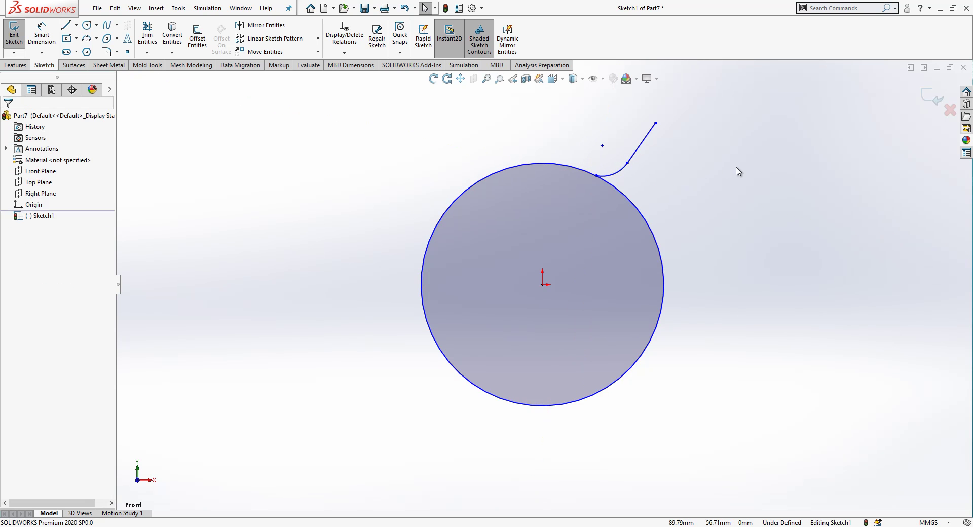
# Step: Draw a vertical line from the circle's top point to the origin and another from the origin to the slanted line's lower end
pyautogui.press('l')
pyautogui.click(542, 163)
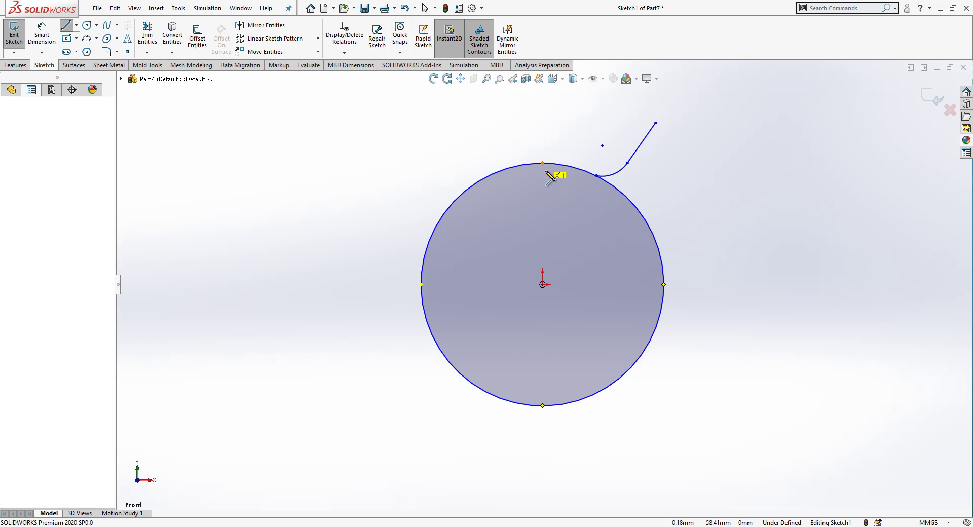
pyautogui.click(542, 284)
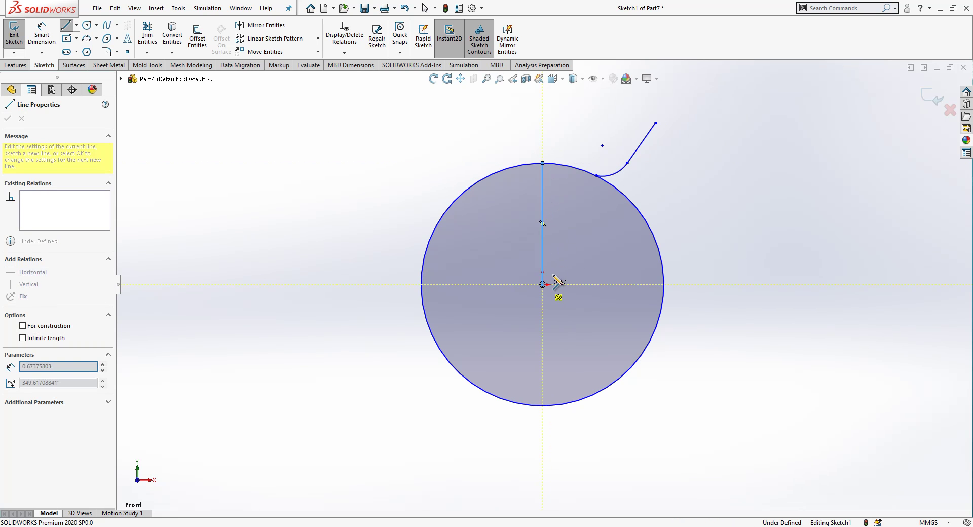
pyautogui.click(628, 163)
pyautogui.press('Escape')
# Step: Convert the two lines that meet at the origin to construction geometry
pyautogui.click(608, 198)
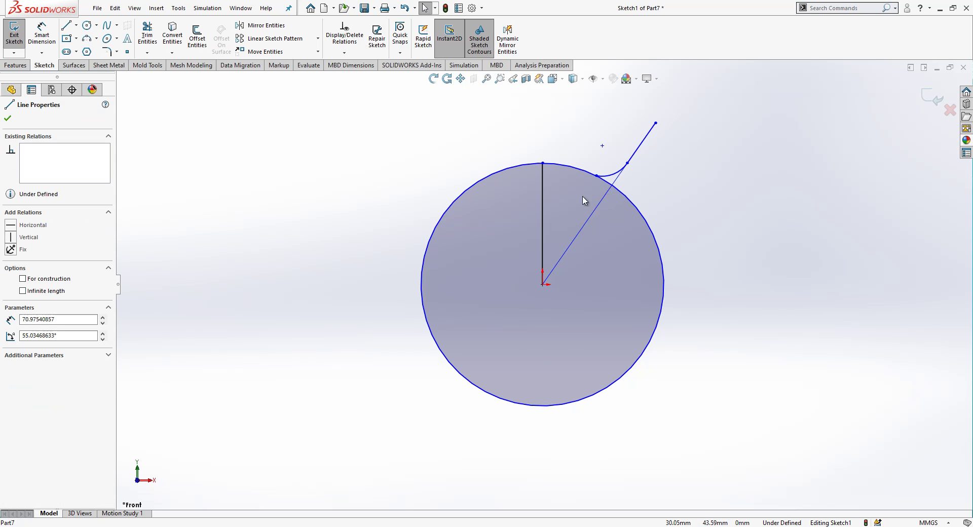
pyautogui.keyDown('ctrl'); pyautogui.click(542, 200); pyautogui.keyUp('ctrl')
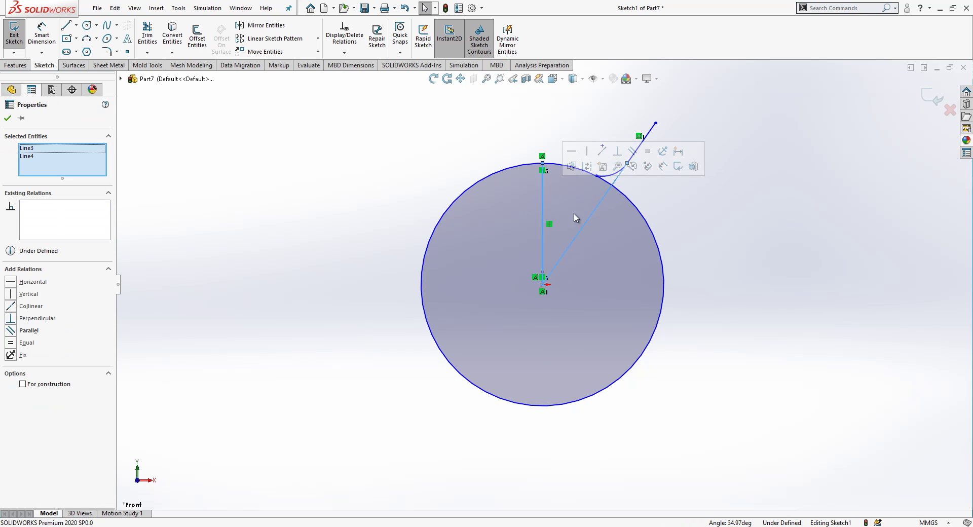
pyautogui.click(648, 166)
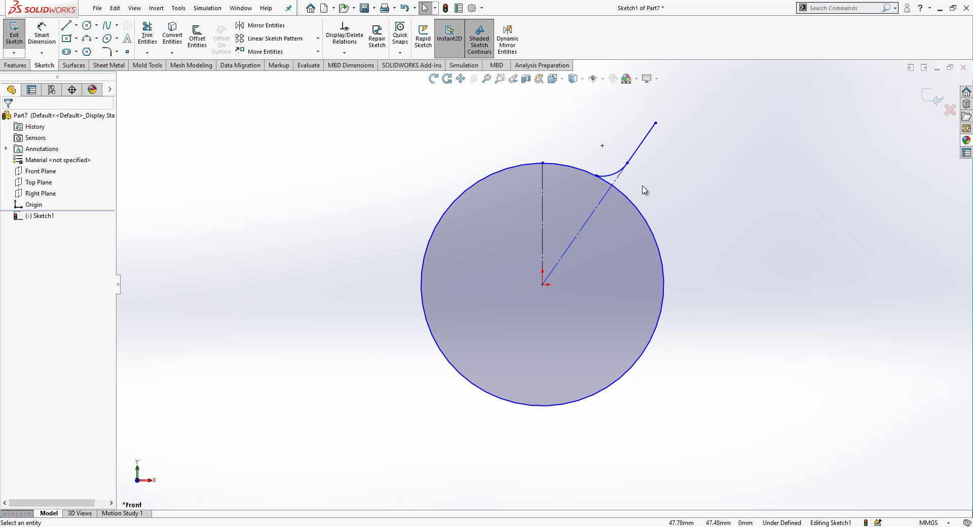
pyautogui.scroll(1, 615, 273)
pyautogui.scroll(-2, 639, 188)
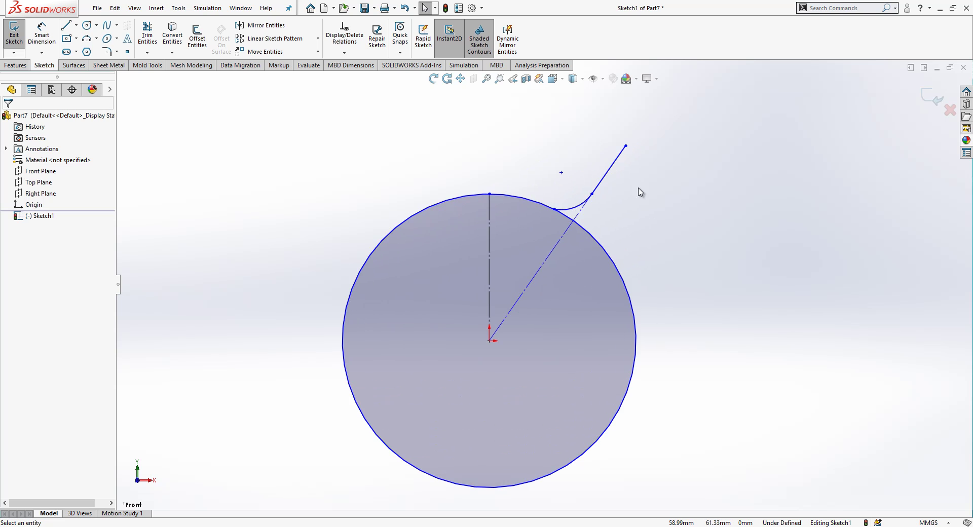
pyautogui.scroll(-1, 636, 203)
pyautogui.scroll(1, 537, 233)
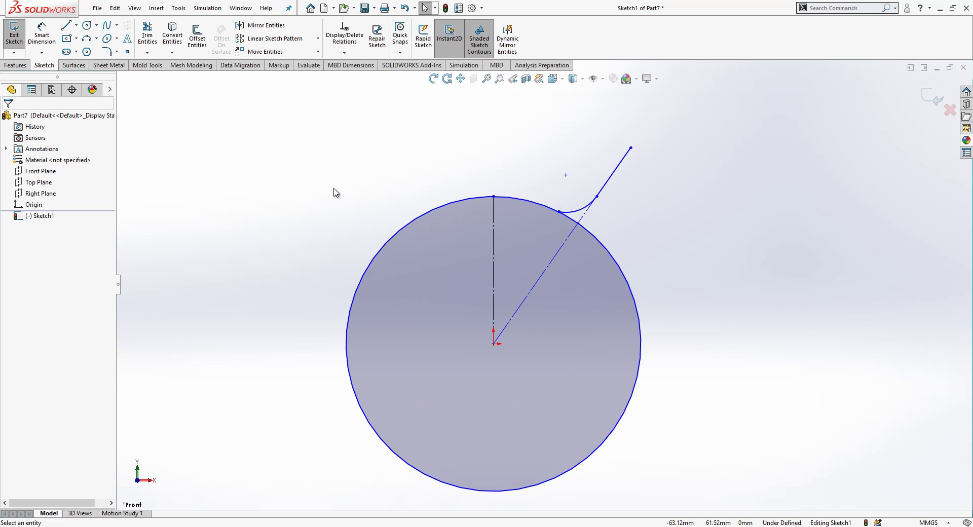
pyautogui.scroll(-1, 356, 194)
pyautogui.scroll(1, 501, 323)
pyautogui.scroll(-1, 517, 323)
pyautogui.scroll(1, 538, 365)
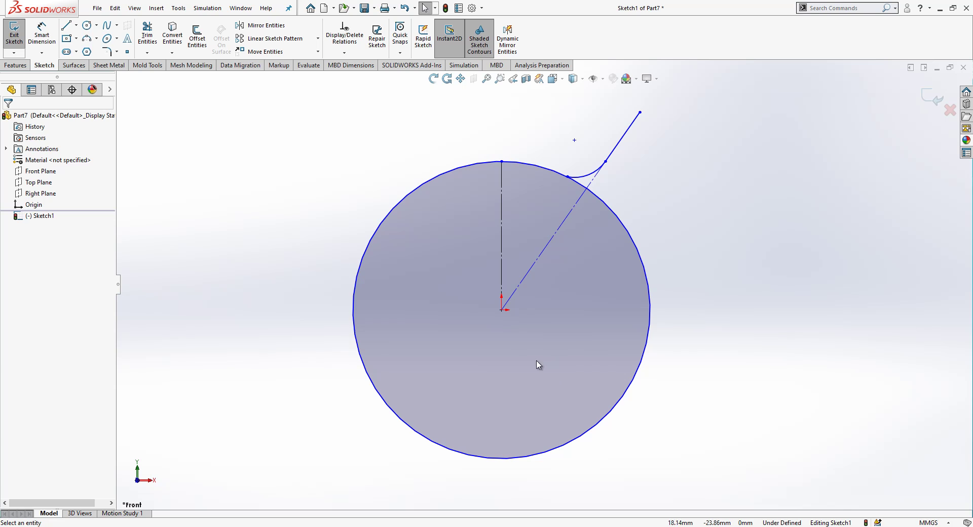
# Step: Dimension the circle's diameter to 20 mm
pyautogui.click(41, 35)
pyautogui.click(413, 192)
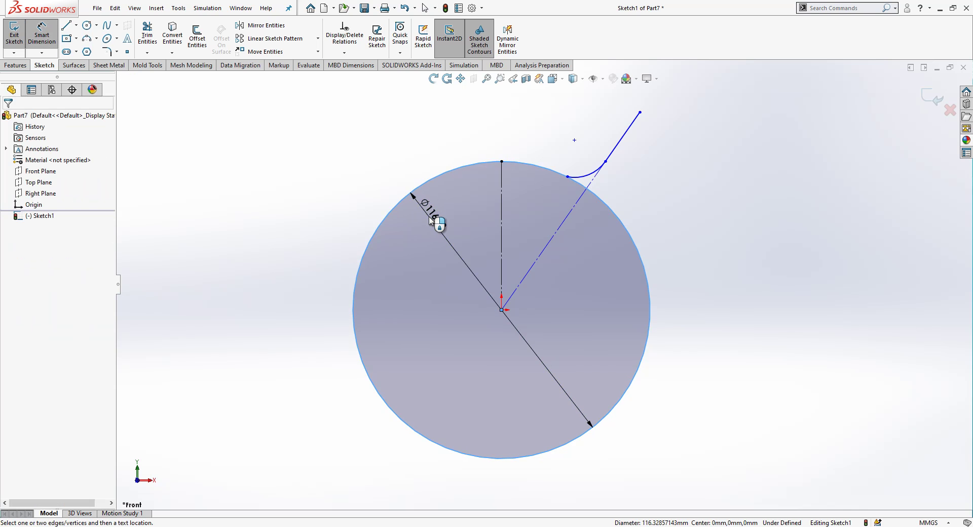
pyautogui.click(429, 219)
pyautogui.write('20')
pyautogui.press('Return')
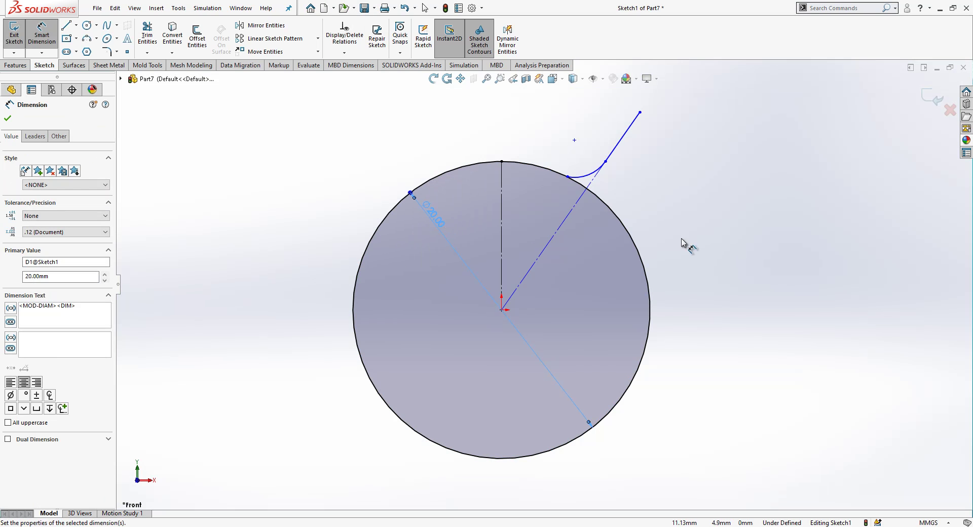
# Step: Dimension the small arc's radius to 3 mm and the slanted line's length to 5 mm
pyautogui.click(586, 177)
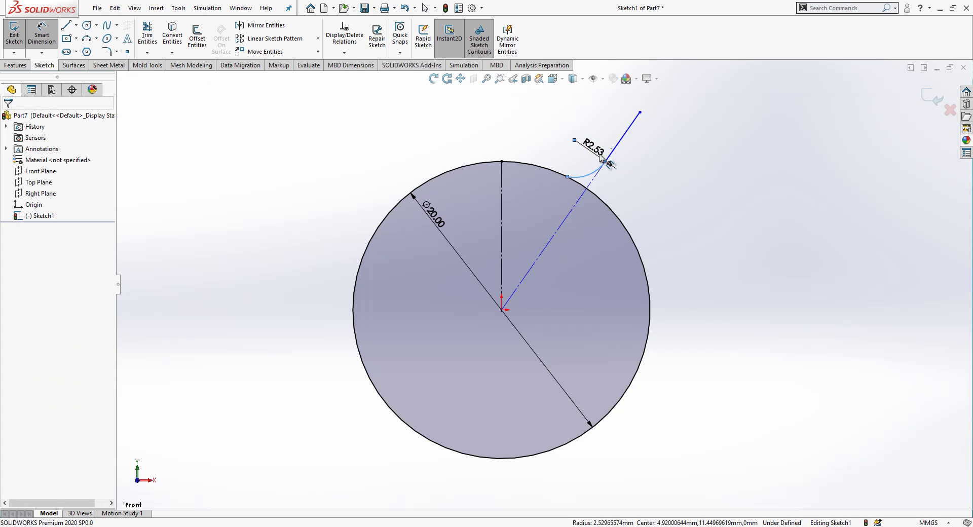
pyautogui.click(598, 155)
pyautogui.press('Return')
pyautogui.click(618, 144)
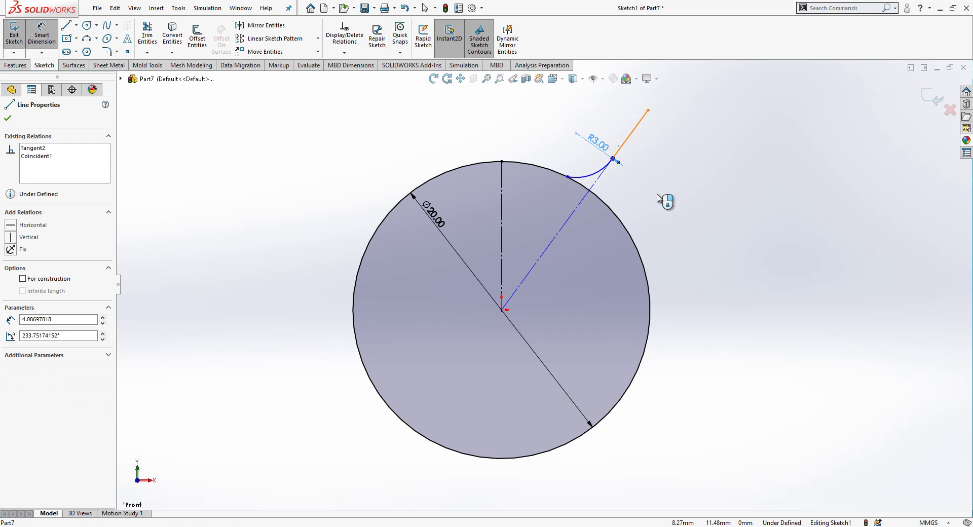
pyautogui.click(673, 219)
pyautogui.write('5.00mm')
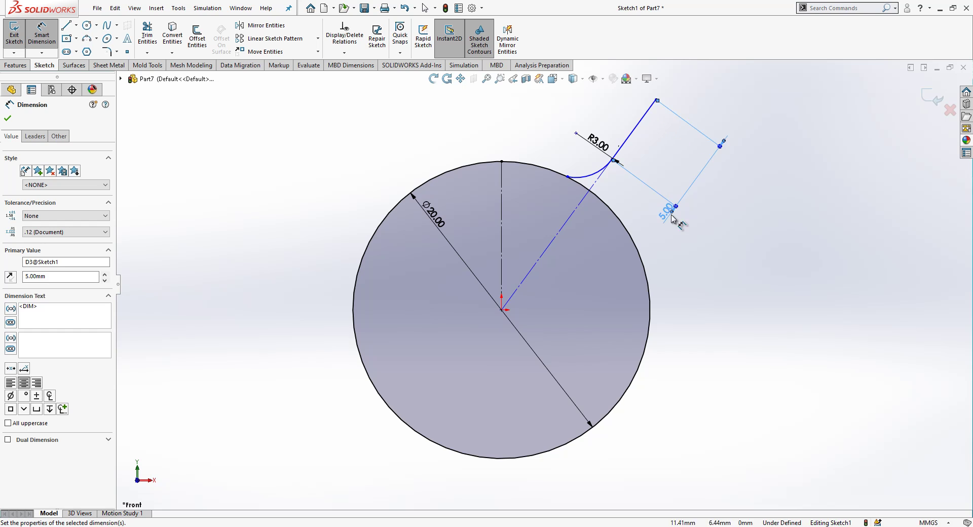
pyautogui.press('Return')
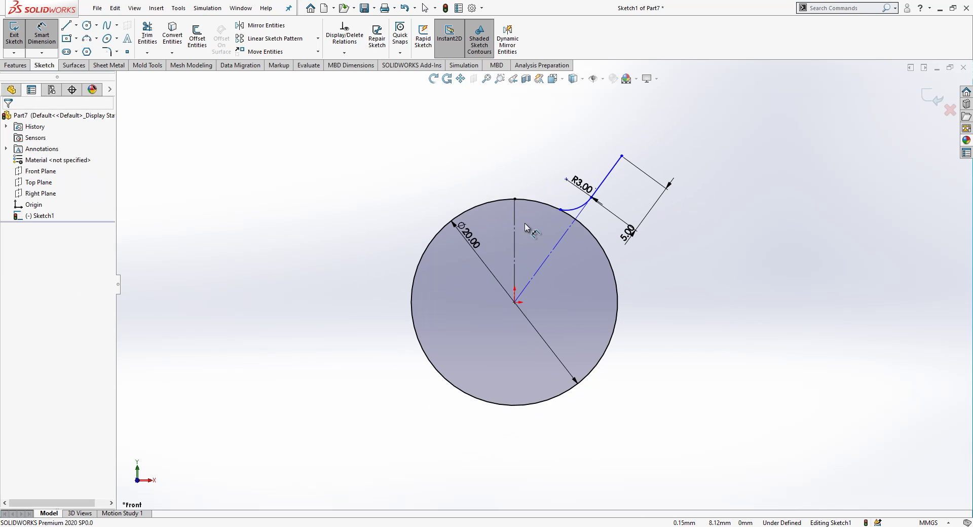
# Step: Dimension the angle between the two construction lines to 37.5 degrees
pyautogui.click(516, 227)
pyautogui.click(551, 253)
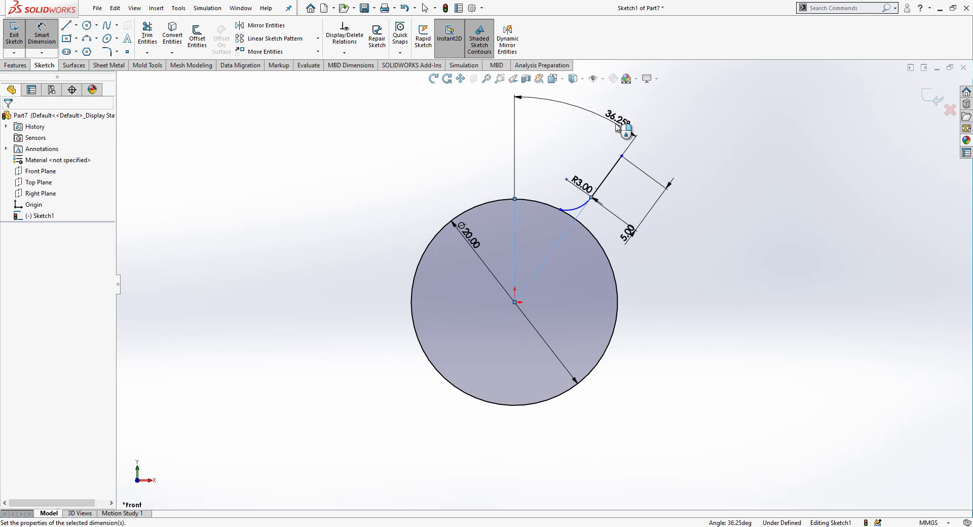
pyautogui.click(617, 128)
pyautogui.write('37.5')
pyautogui.press('Return')
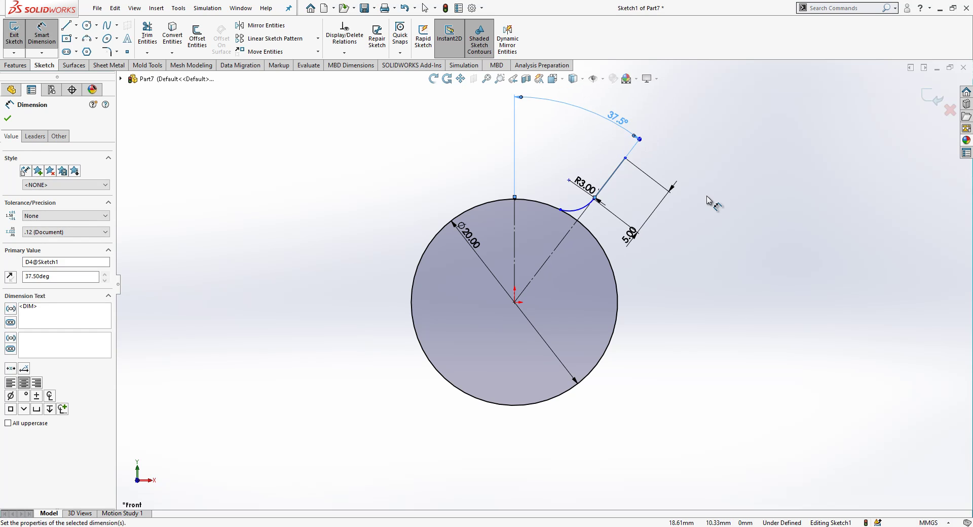
pyautogui.click(693, 219)
pyautogui.press('Escape')
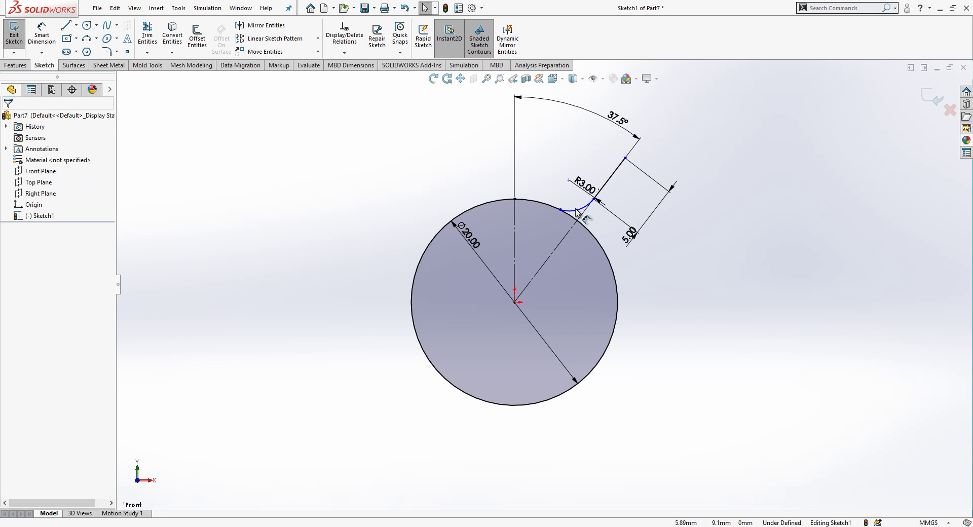
# Step: Add a tangent relation between the small arc and the circle
pyautogui.click(576, 210)
pyautogui.click(642, 248)
pyautogui.click(570, 210)
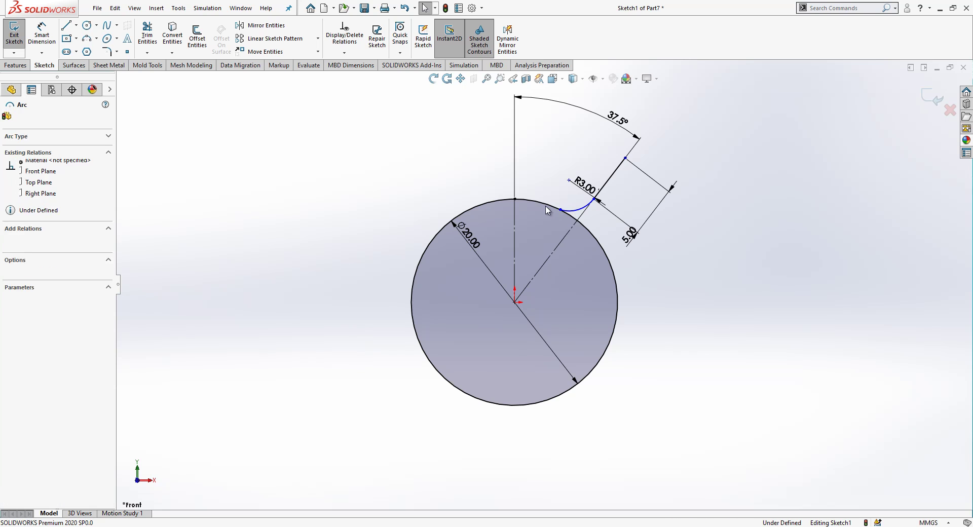
pyautogui.keyDown('ctrl'); pyautogui.click(543, 205); pyautogui.keyUp('ctrl')
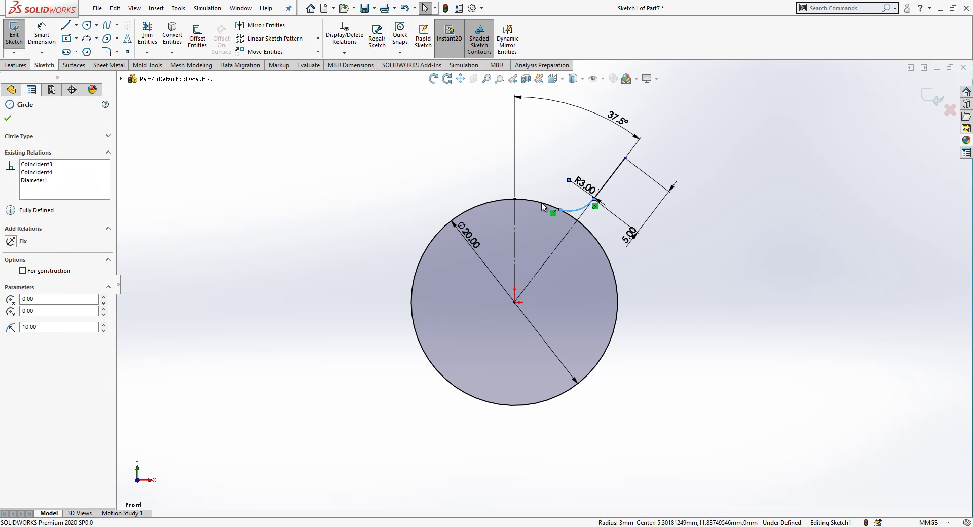
pyautogui.click(23, 294)
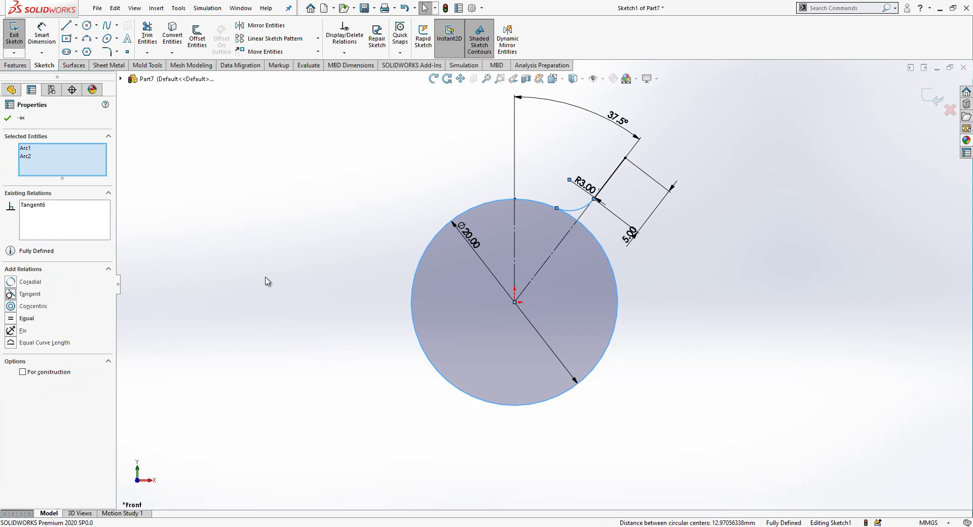
pyautogui.click(267, 279)
# Step: Mirror the small arc and the slanted line about the vertical construction line, leaving the circle out of the selection
pyautogui.scroll(2, 625, 212)
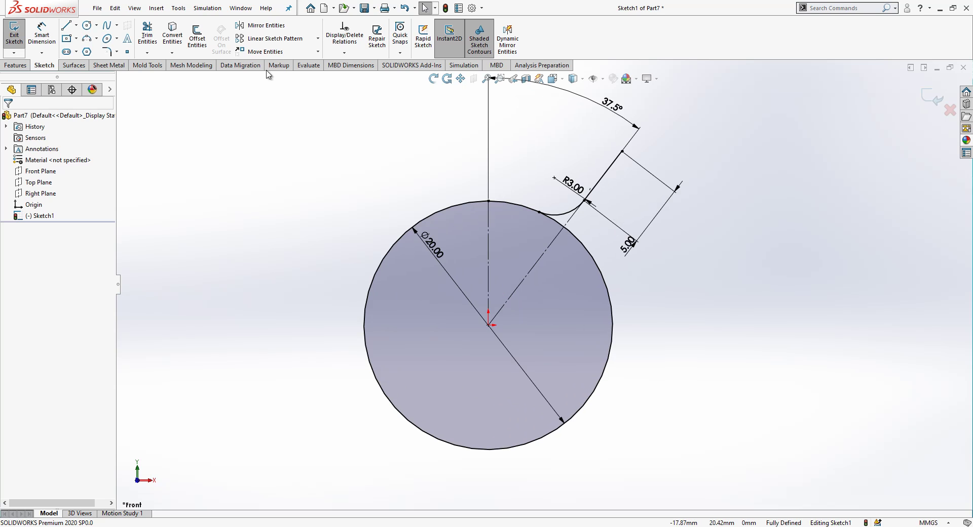
pyautogui.click(262, 25)
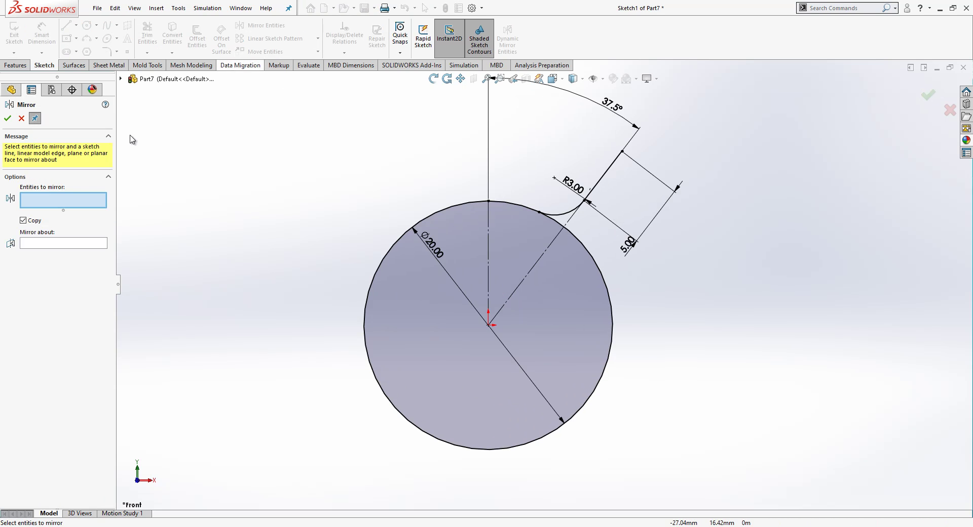
pyautogui.click(547, 218)
pyautogui.click(567, 218)
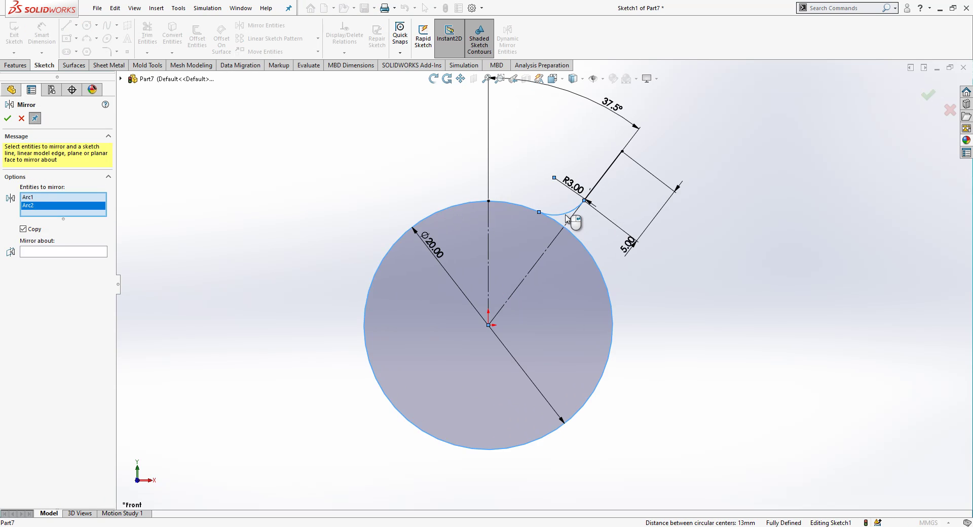
pyautogui.click(599, 188)
pyautogui.click(506, 203)
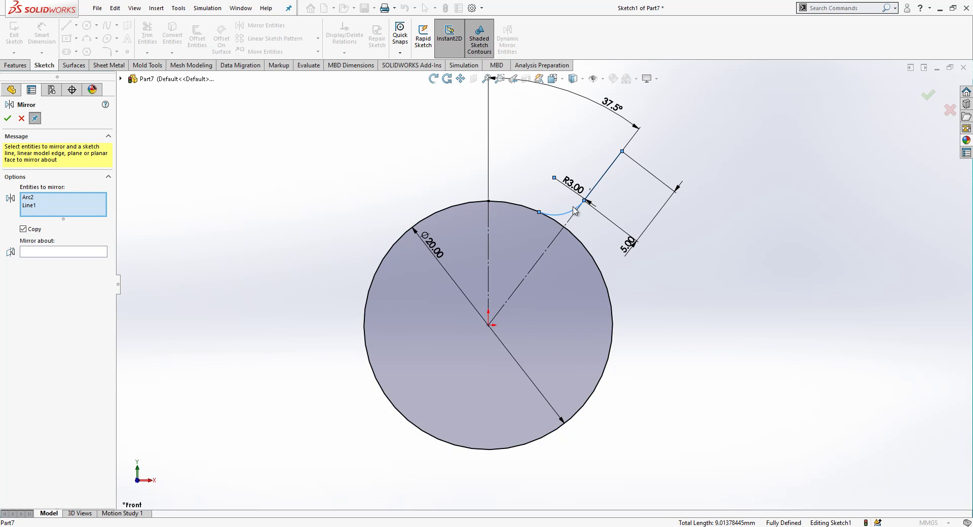
pyautogui.click(67, 251)
pyautogui.click(489, 237)
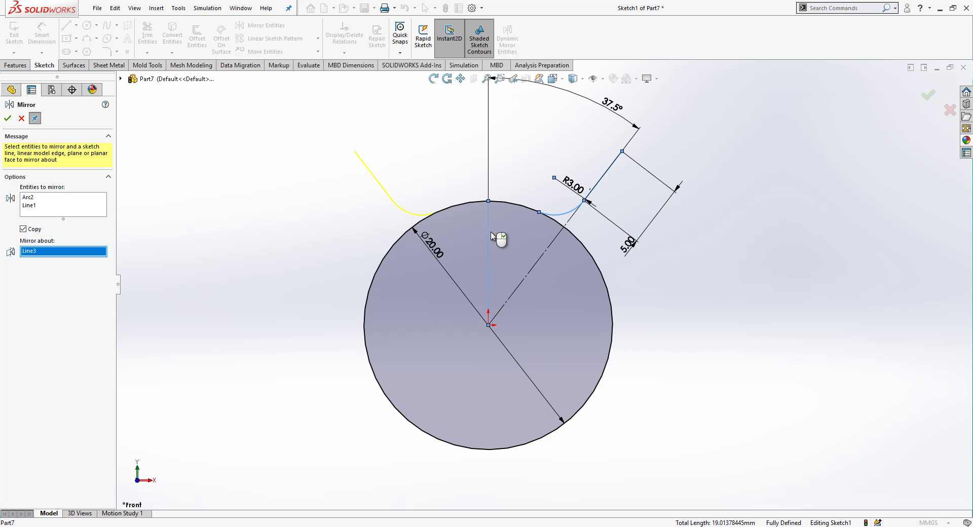
pyautogui.scroll(2, 550, 278)
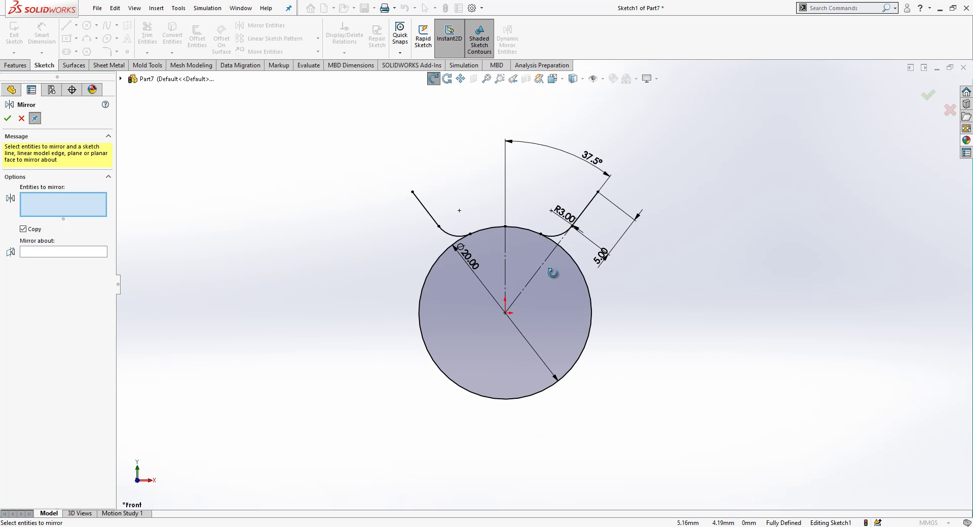
# Step: Close the Mirror command and exit the ring profile sketch
pyautogui.moveTo(554, 273); pyautogui.dragTo(578, 306, button='middle')
pyautogui.click(928, 95)
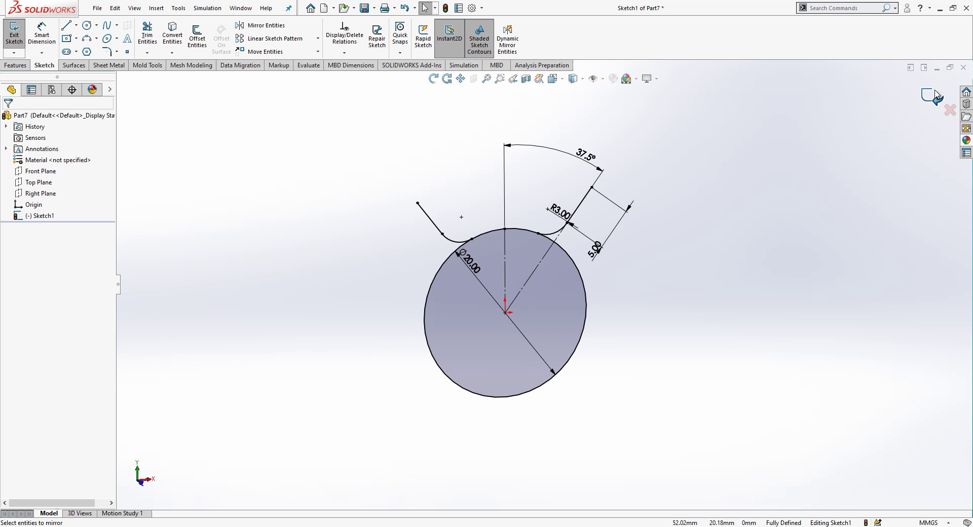
pyautogui.click(933, 95)
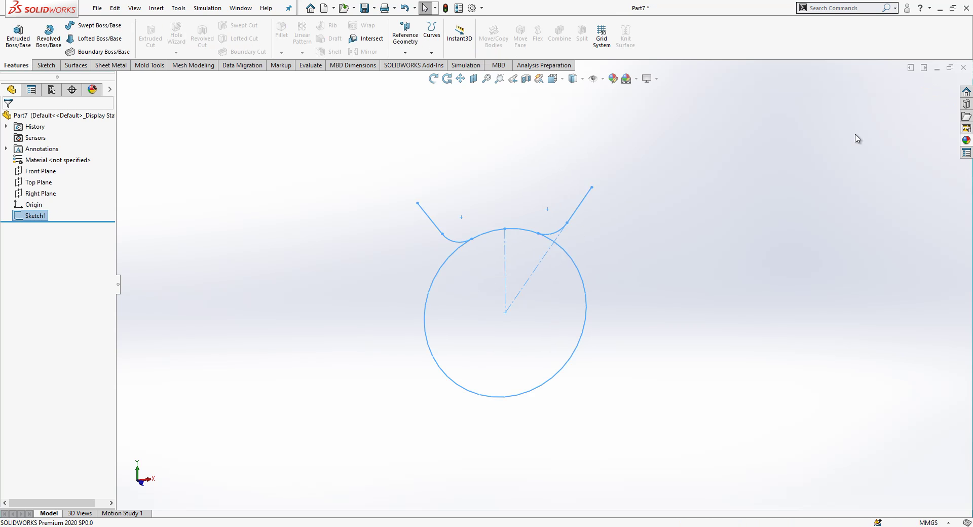
# Step: Extrude the ring profile sketch as a surface, Mid Plane, 10 mm deep
pyautogui.click(46, 65)
pyautogui.click(75, 64)
pyautogui.click(17, 34)
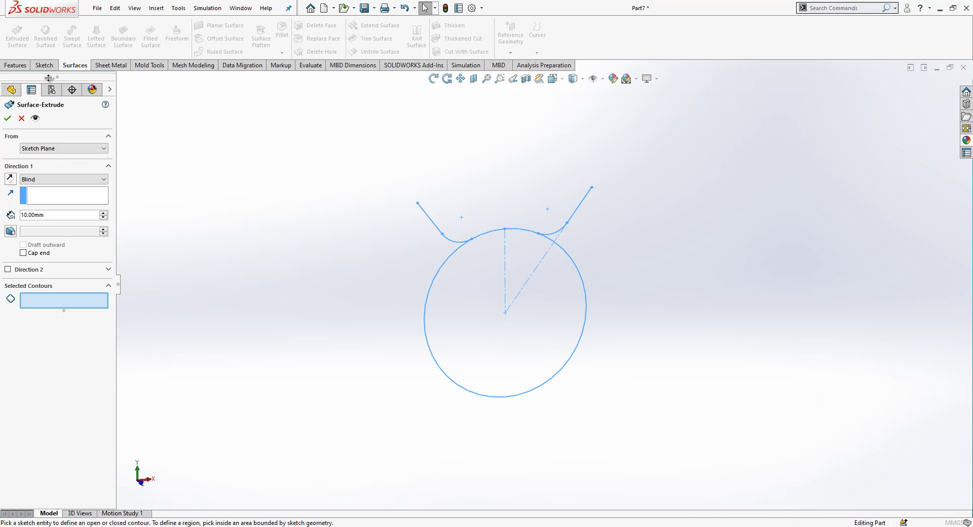
pyautogui.click(64, 178)
pyautogui.click(65, 214)
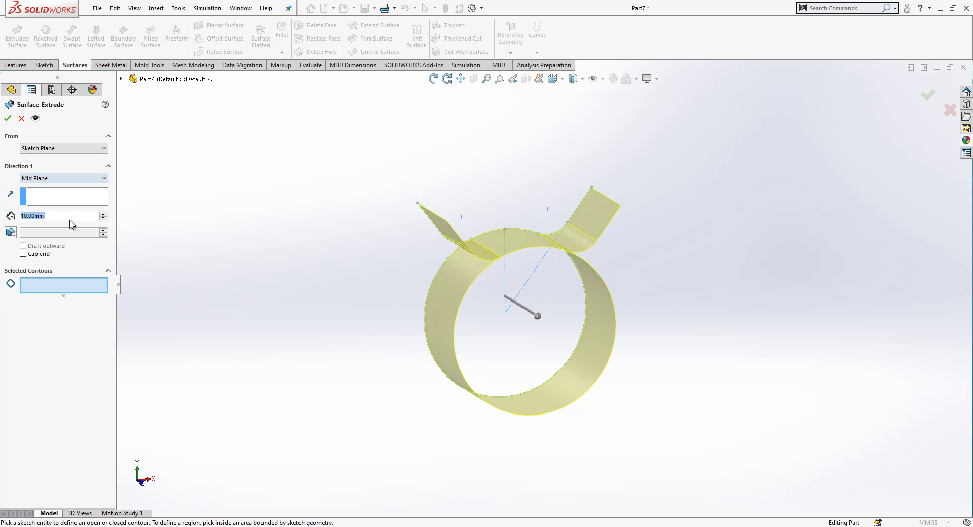
pyautogui.click(8, 120)
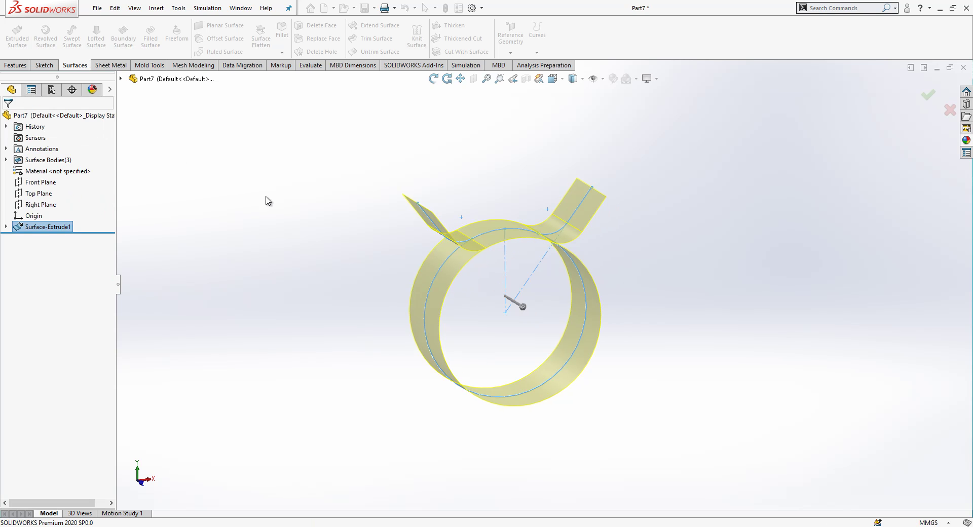
pyautogui.moveTo(354, 252)
pyautogui.mouseDown(button='middle')
pyautogui.moveTo(395, 333)
pyautogui.moveTo(368, 215)
pyautogui.moveTo(374, 262)
pyautogui.mouseUp(button='middle')
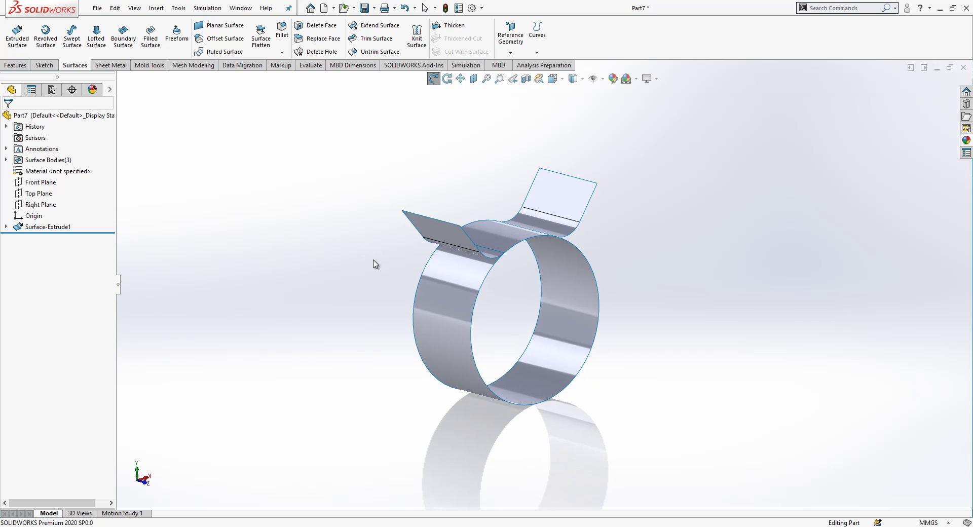
# Step: Start a sketch on the Right Plane and draw a vertical construction line from the origin down to the ring's lower edge
pyautogui.click(56, 160)
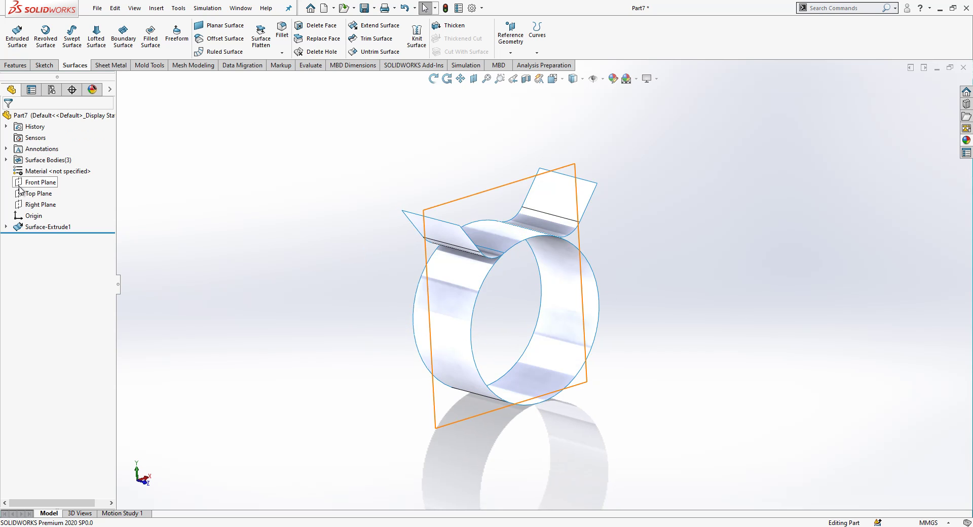
pyautogui.click(40, 204)
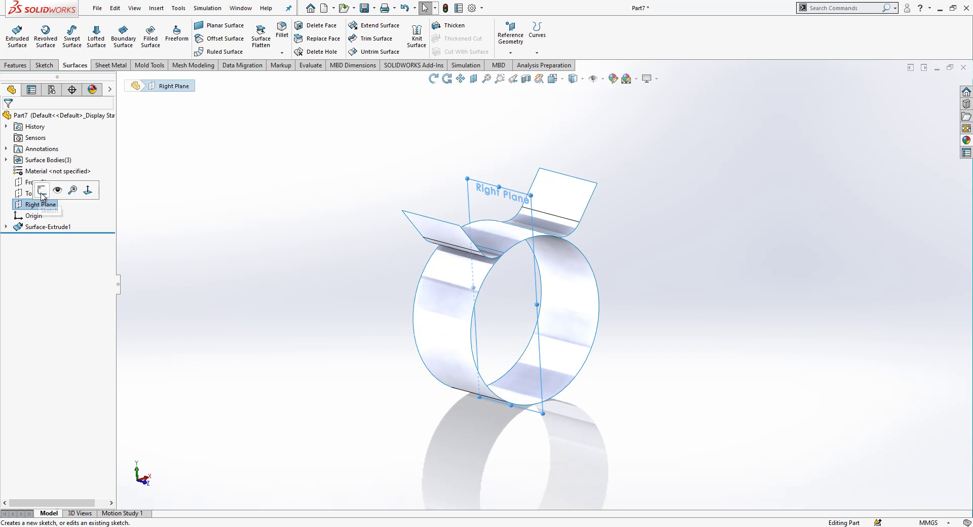
pyautogui.click(46, 190)
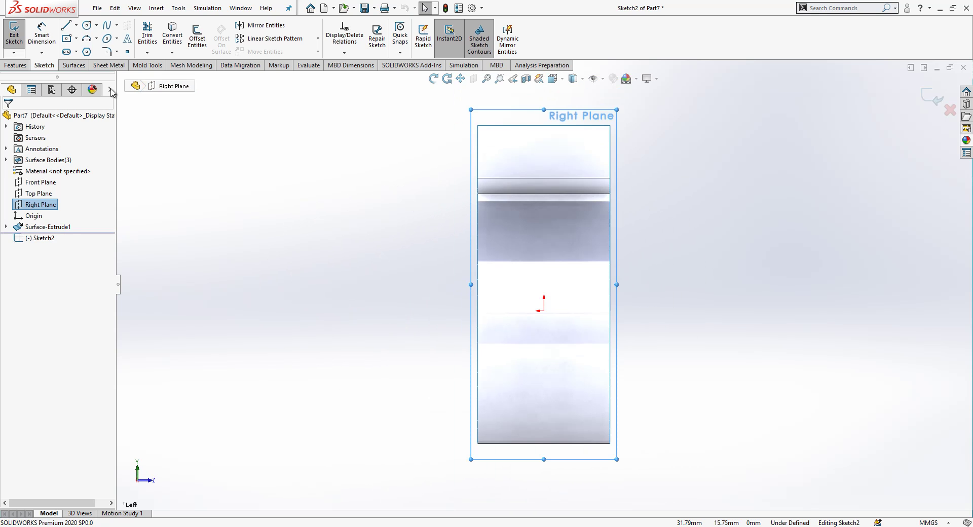
pyautogui.click(67, 26)
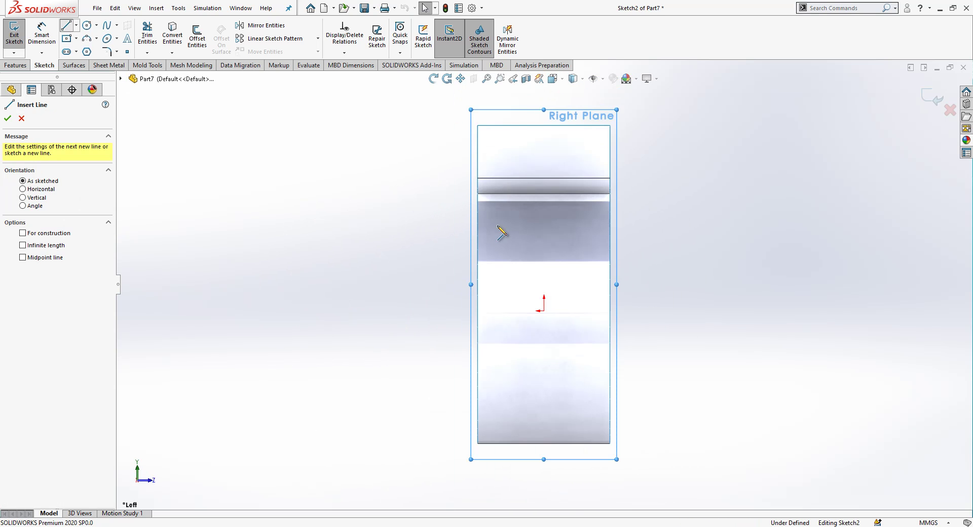
pyautogui.click(543, 311)
pyautogui.click(543, 442)
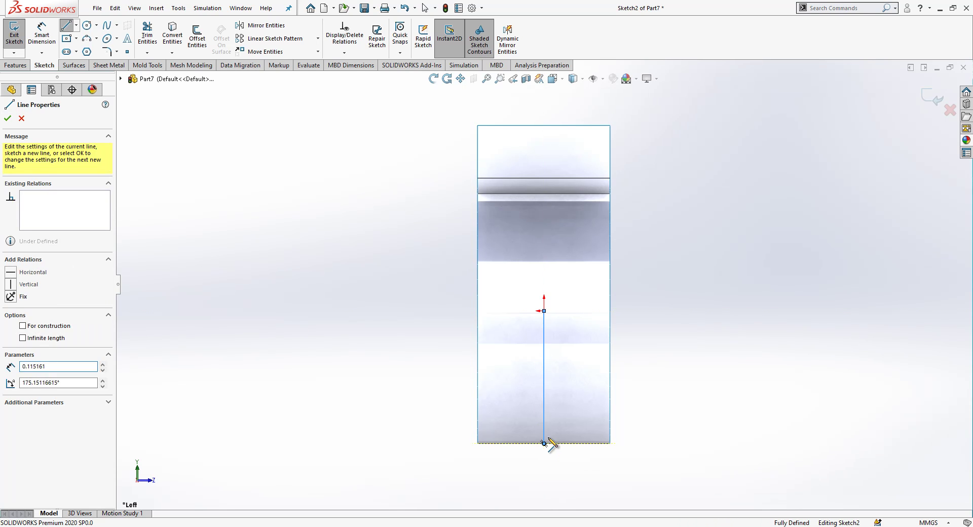
pyautogui.press('Escape')
pyautogui.click(544, 404)
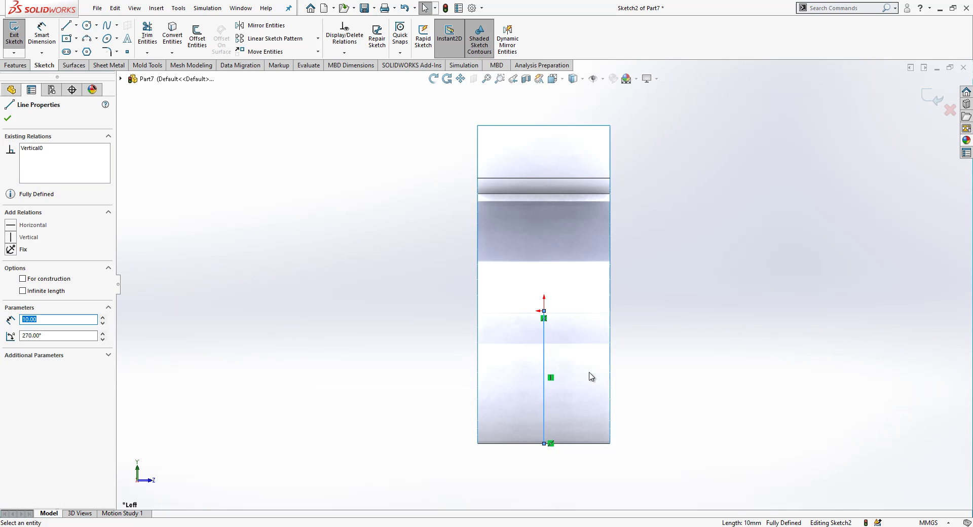
pyautogui.press('Escape')
# Step: Sketch two slanted outer lines rising from the ring's lower edge, joined above by a tangent arc of about 4 mm radius
pyautogui.click(67, 26)
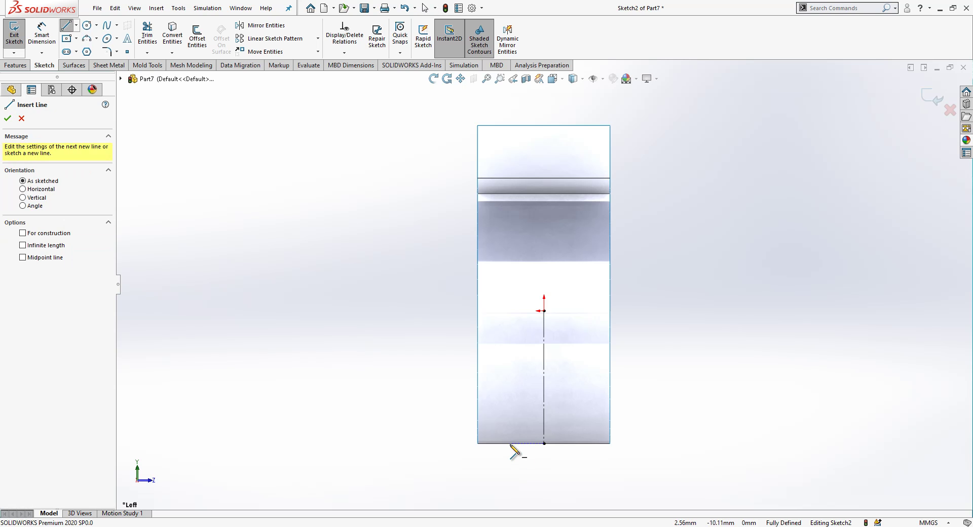
pyautogui.click(511, 443)
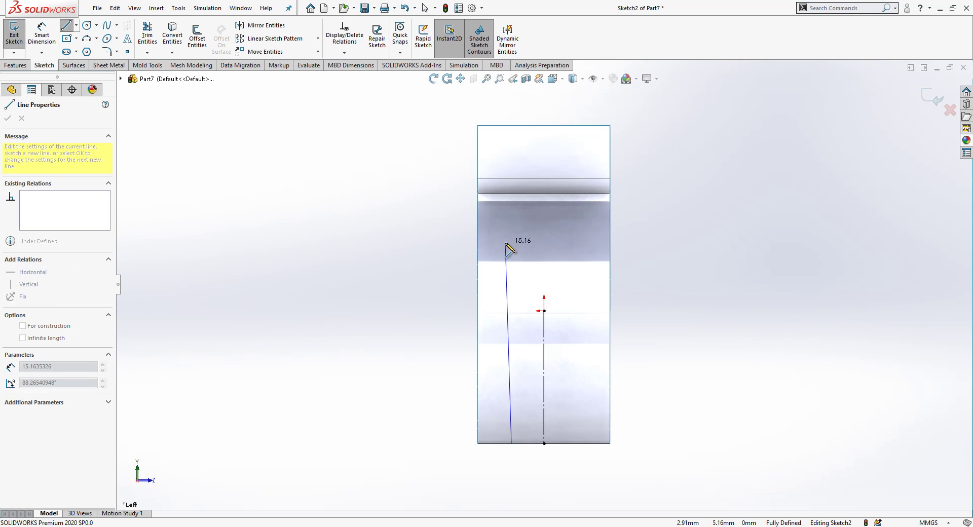
pyautogui.click(491, 162)
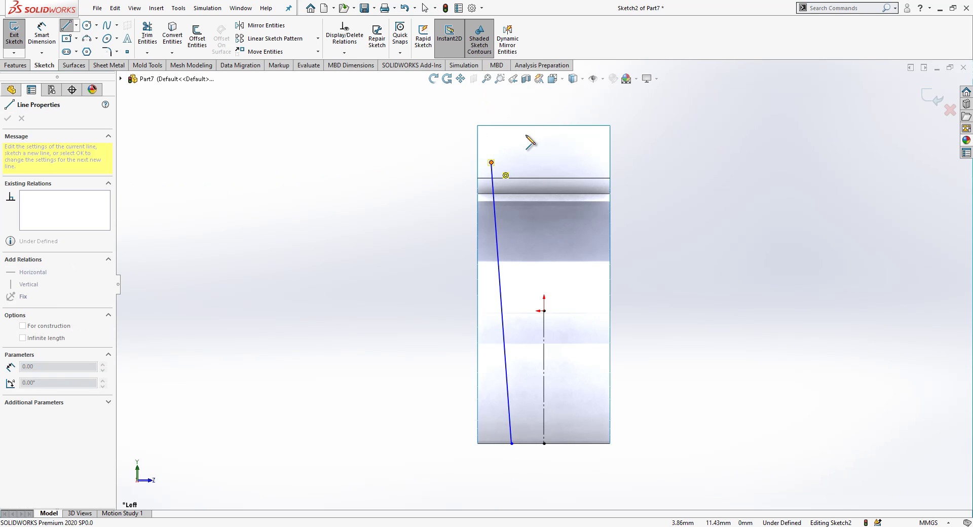
pyautogui.click(598, 155)
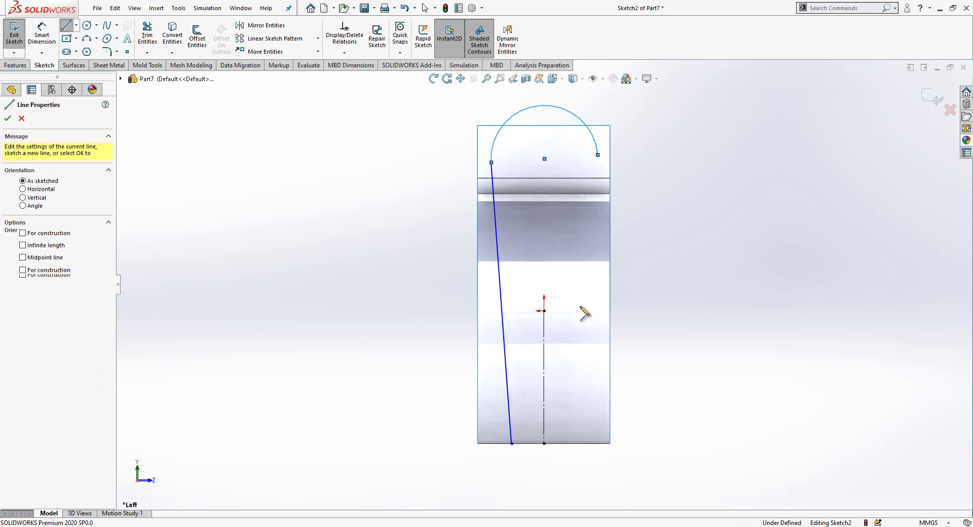
pyautogui.click(584, 444)
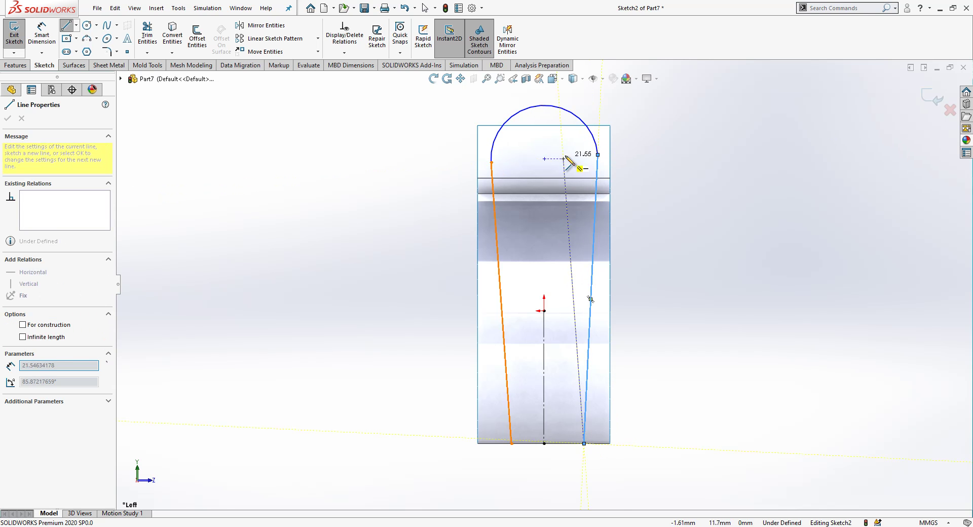
pyautogui.press('Escape')
# Step: Draw two inner slanted lines, about 23.7 mm long, from the outer lines' lower endpoints up to just below the arc
pyautogui.press('l')
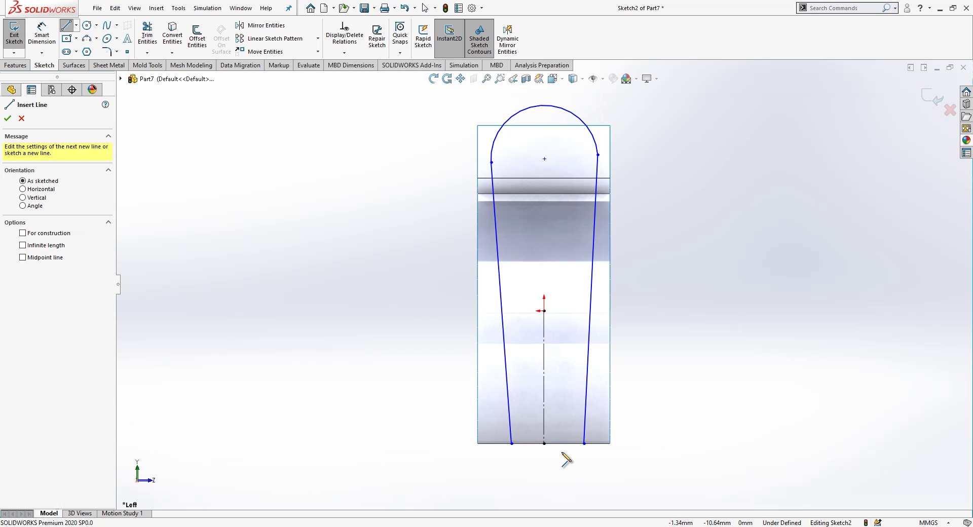
pyautogui.click(584, 444)
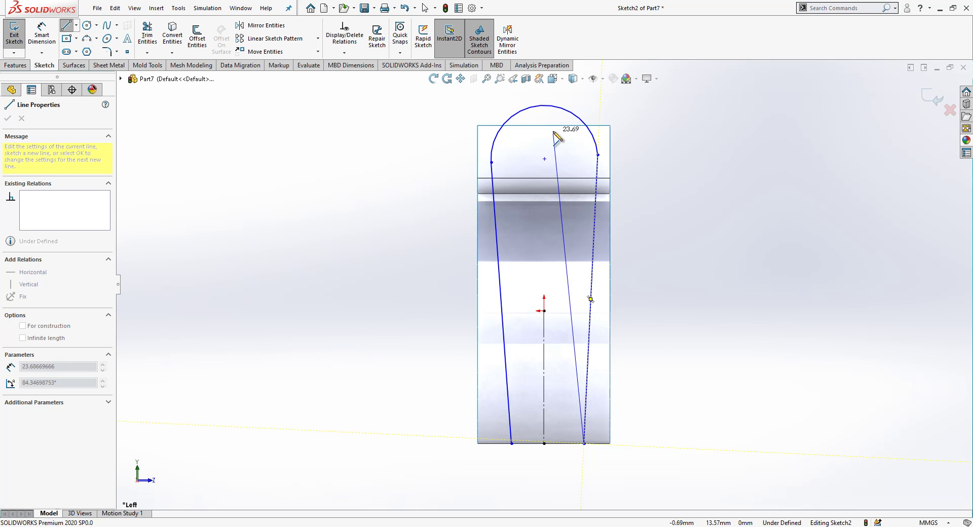
pyautogui.click(552, 131)
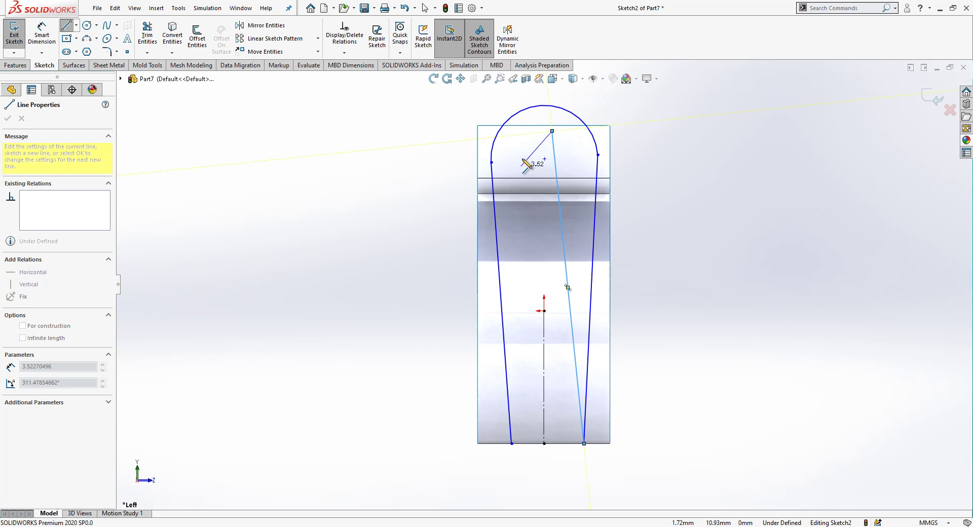
pyautogui.press('Escape')
pyautogui.press('l')
pyautogui.click(512, 444)
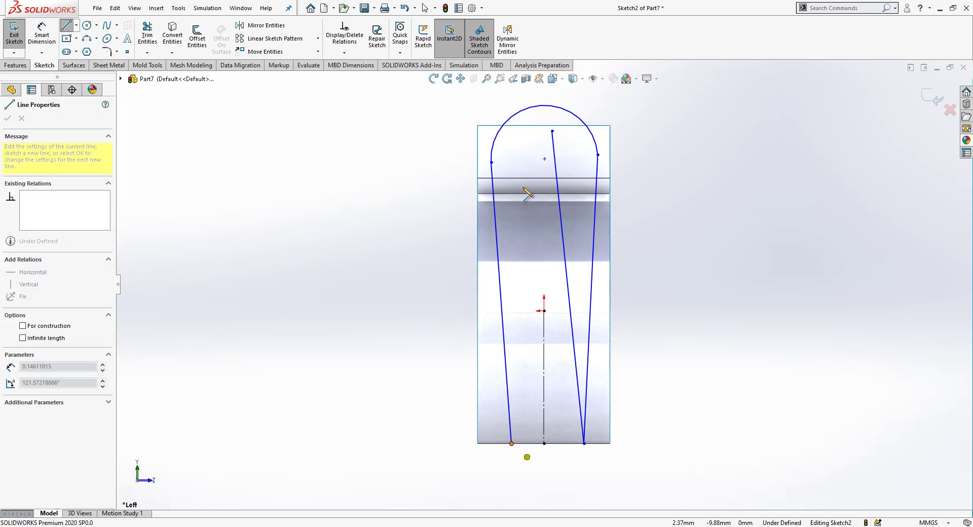
pyautogui.click(530, 132)
pyautogui.press('Escape')
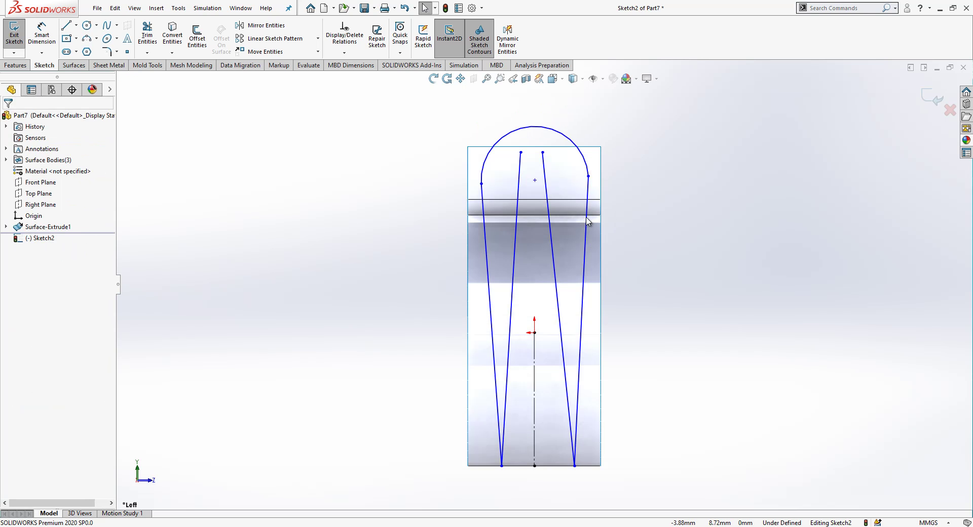
# Step: Make the two outer slanted lines symmetric about the vertical construction line
pyautogui.click(586, 217)
pyautogui.keyDown('ctrl'); pyautogui.click(486, 253); pyautogui.keyUp('ctrl')
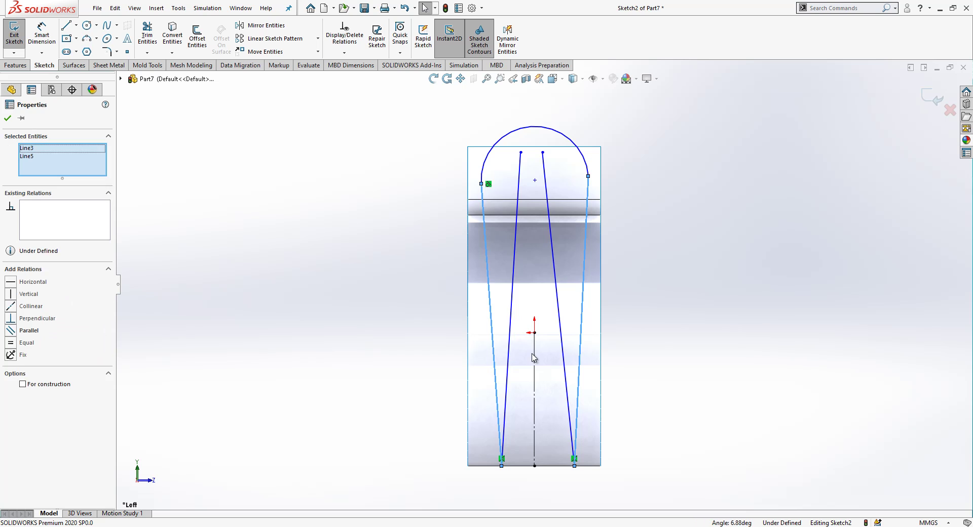
pyautogui.keyDown('ctrl'); pyautogui.click(535, 357); pyautogui.keyUp('ctrl')
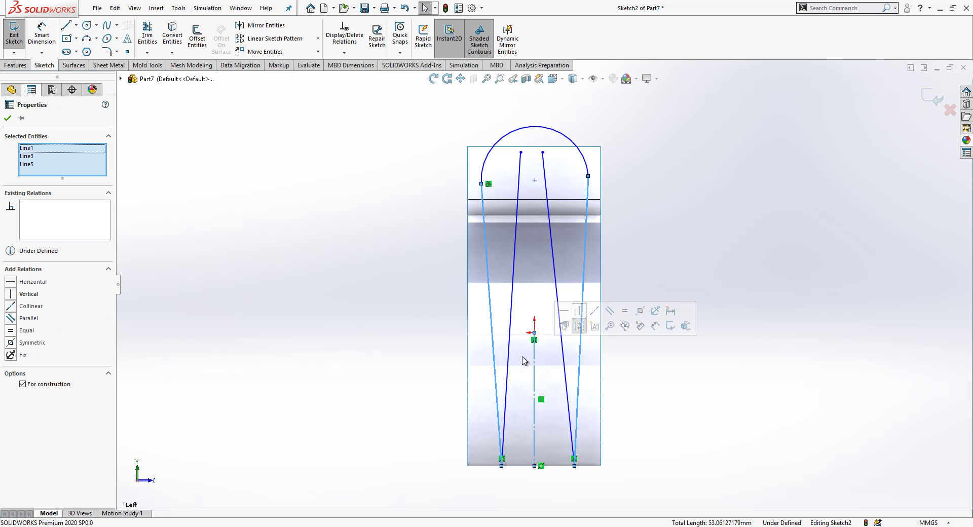
pyautogui.click(42, 344)
pyautogui.click(299, 320)
# Step: Add a horizontal relation between the arc's two endpoints
pyautogui.click(480, 181)
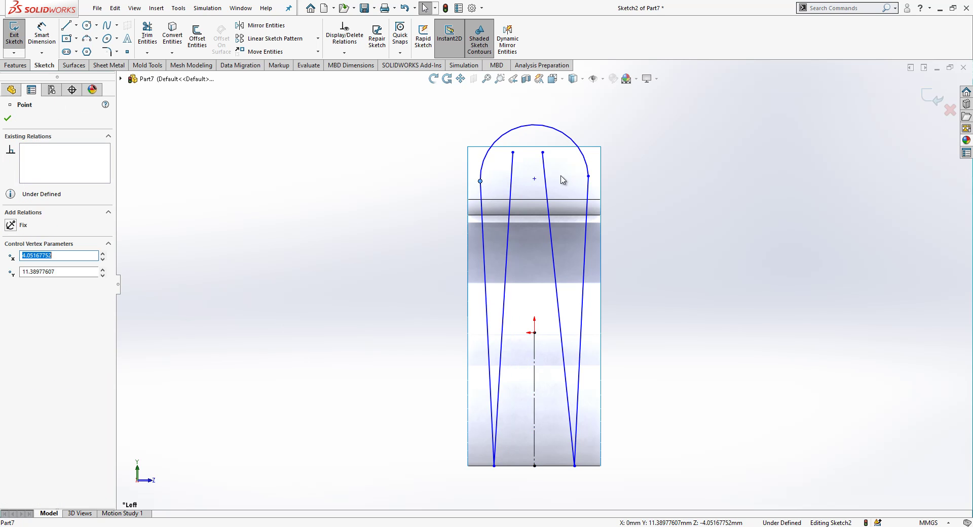
pyautogui.keyDown('ctrl'); pyautogui.click(588, 176); pyautogui.keyUp('ctrl')
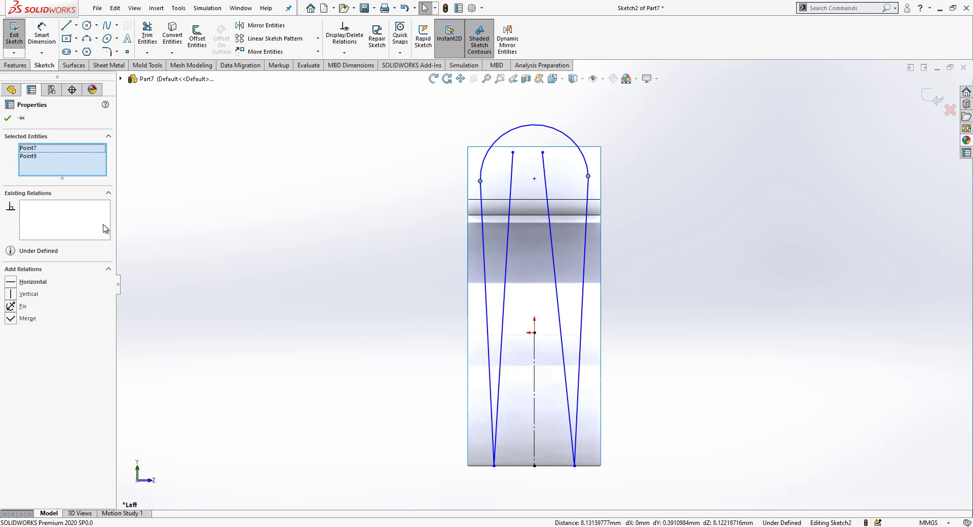
pyautogui.click(44, 285)
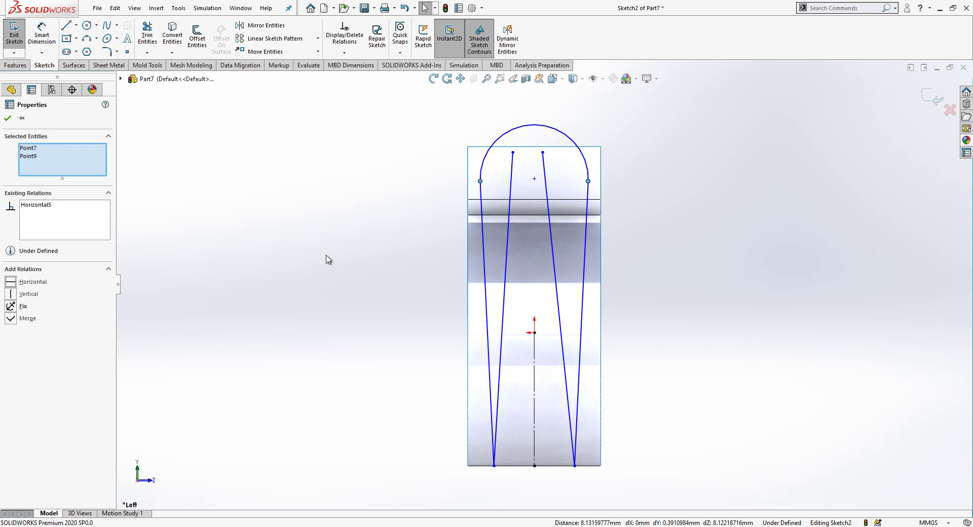
pyautogui.click(689, 233)
# Step: Add a tangent relation between the arc and the upper edge of the extruded surface
pyautogui.click(546, 128)
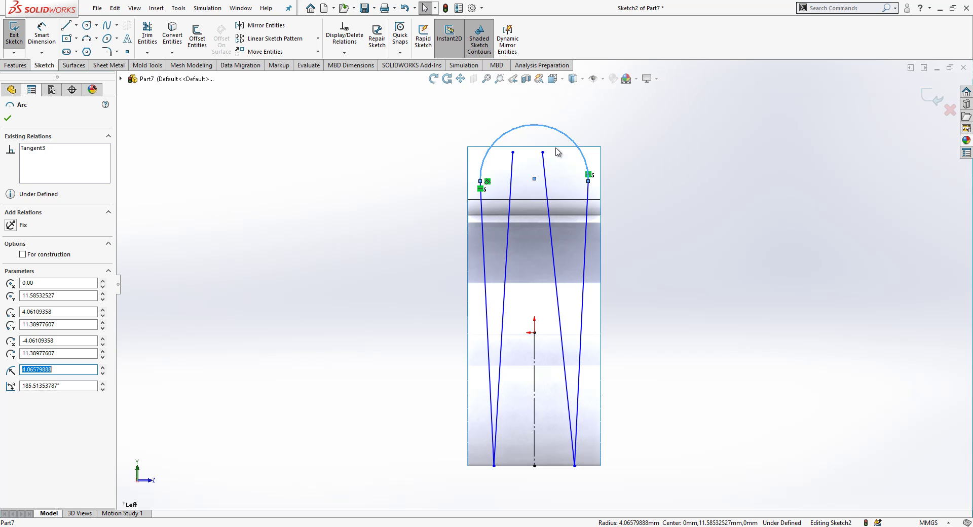
pyautogui.press('Escape')
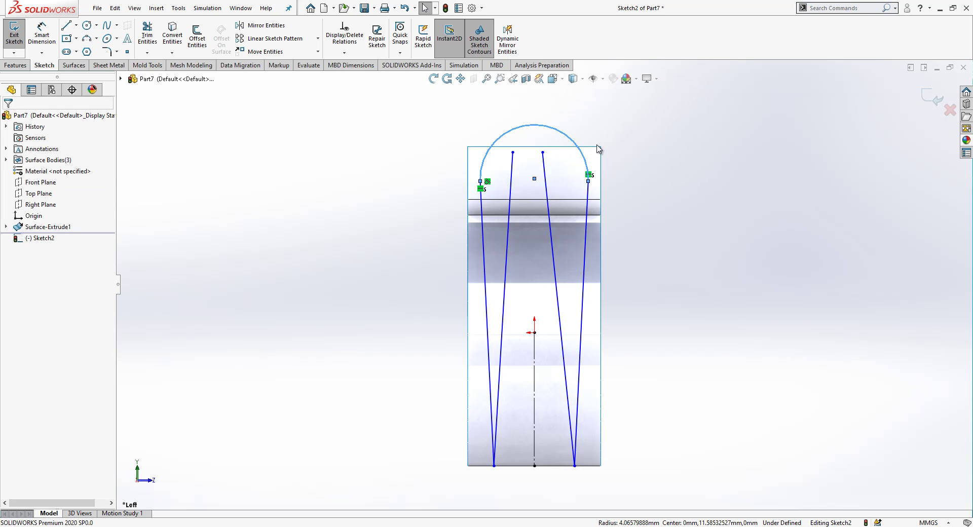
pyautogui.keyDown('ctrl'); pyautogui.click(544, 129); pyautogui.keyUp('ctrl')
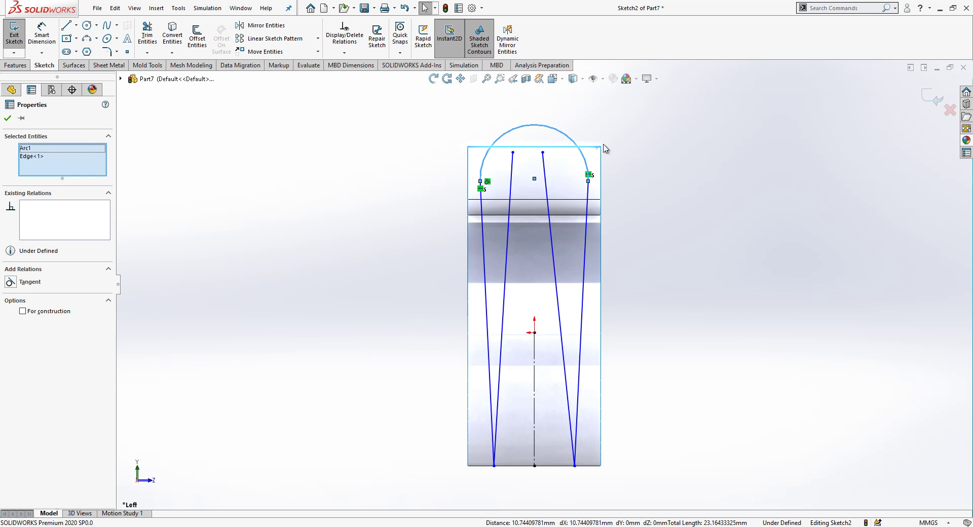
pyautogui.click(81, 279)
pyautogui.click(411, 236)
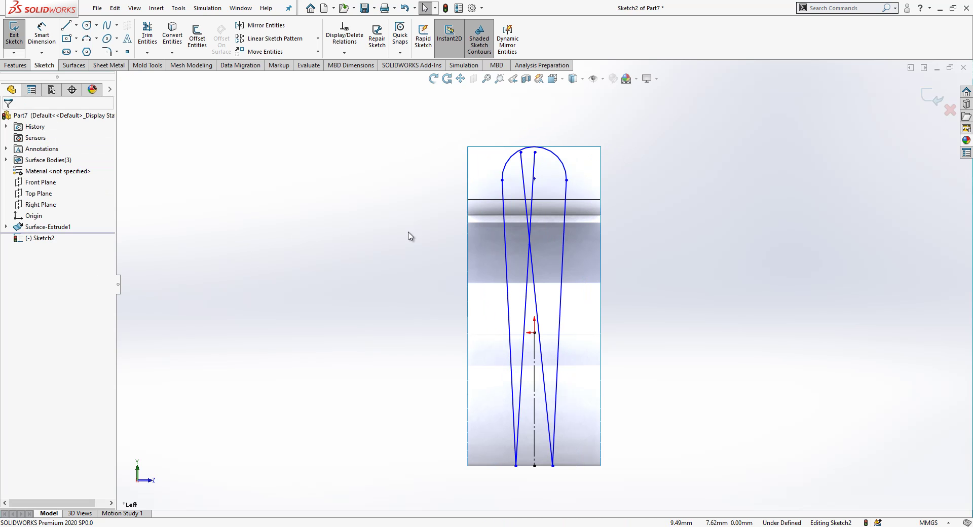
# Step: Try moving the outer lines' lower endpoints farther apart and repositioning the inner lines' upper endpoints beneath the arc
pyautogui.moveTo(516, 466); pyautogui.dragTo(479, 466)
pyautogui.scroll(-2, 530, 170)
pyautogui.scroll(-2, 530, 166)
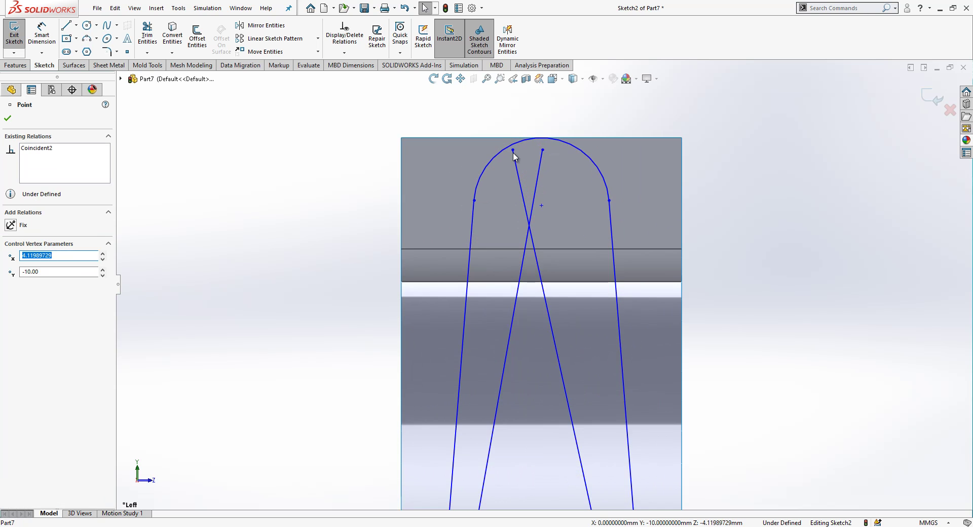
pyautogui.moveTo(514, 150)
pyautogui.mouseDown()
pyautogui.moveTo(560, 156)
pyautogui.moveTo(522, 156)
pyautogui.mouseUp()
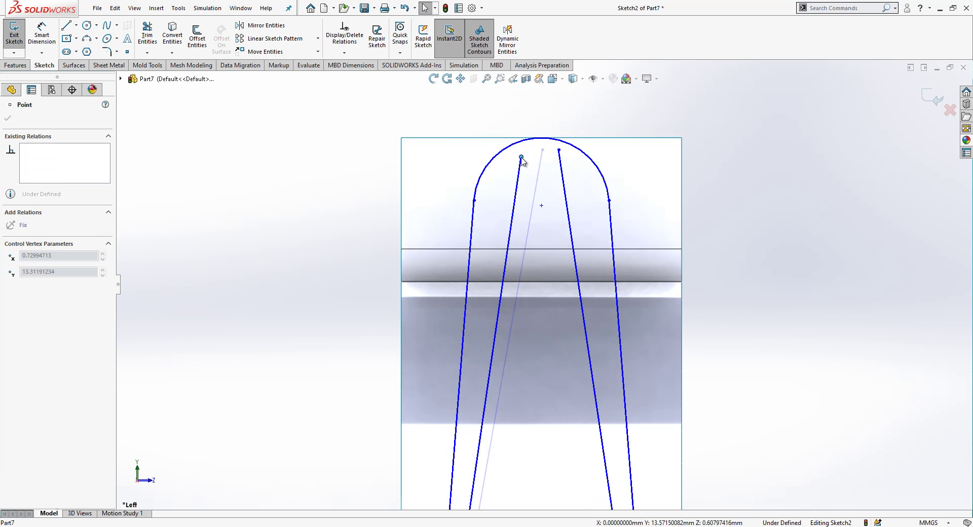
pyautogui.scroll(3, 578, 124)
pyautogui.click(677, 221)
pyautogui.moveTo(506, 241)
pyautogui.mouseDown()
pyautogui.moveTo(502, 264)
pyautogui.moveTo(513, 232)
pyautogui.mouseUp()
pyautogui.click(690, 265)
# Step: Undo the endpoint moves on the outer and inner slanted lines
pyautogui.hotkey('ctrl', 'z')
pyautogui.scroll(2, 631, 278)
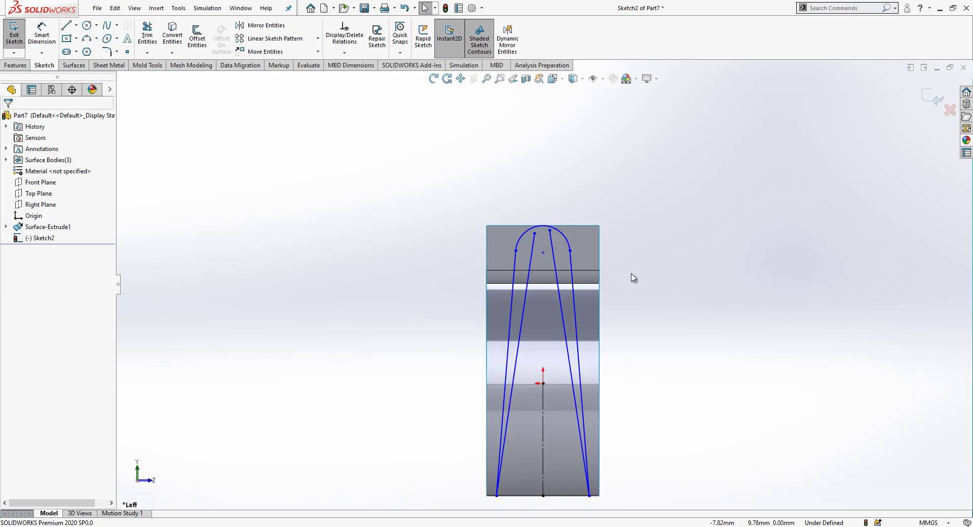
pyautogui.hotkey('ctrl', 'z')
pyautogui.hotkey('ctrl', 'z')
# Step: Undo the arc's tangent relation to the surface edge along with the remaining changes to the slanted lines
pyautogui.hotkey('ctrl', 'z')
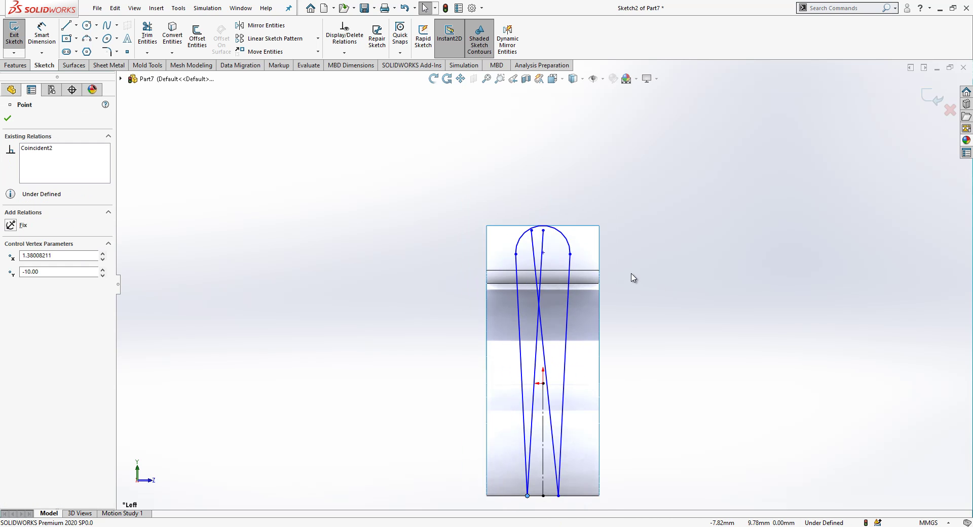
pyautogui.hotkey('ctrl', 'z')
pyautogui.hotkey('ctrl', 'z')
pyautogui.hotkey('ctrl', 'z')
pyautogui.hotkey('ctrl', 'z')
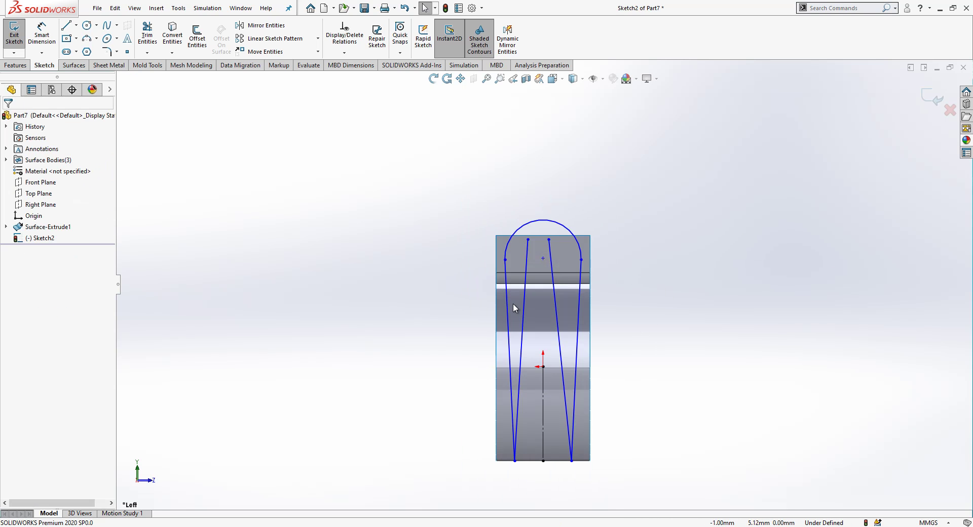
# Step: Dimension the distance between the slanted line pairs' lower endpoints as 4.5 mm
pyautogui.click(35, 40)
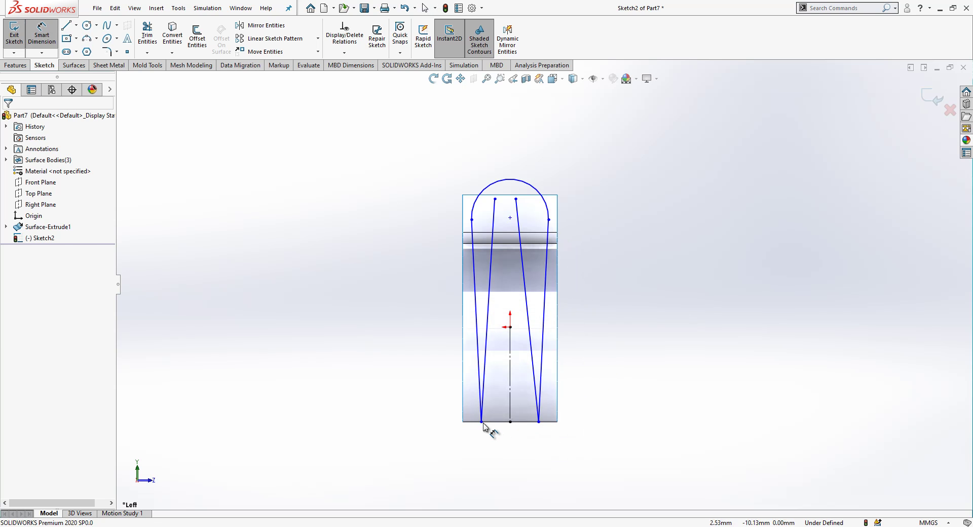
pyautogui.click(481, 421)
pyautogui.click(539, 422)
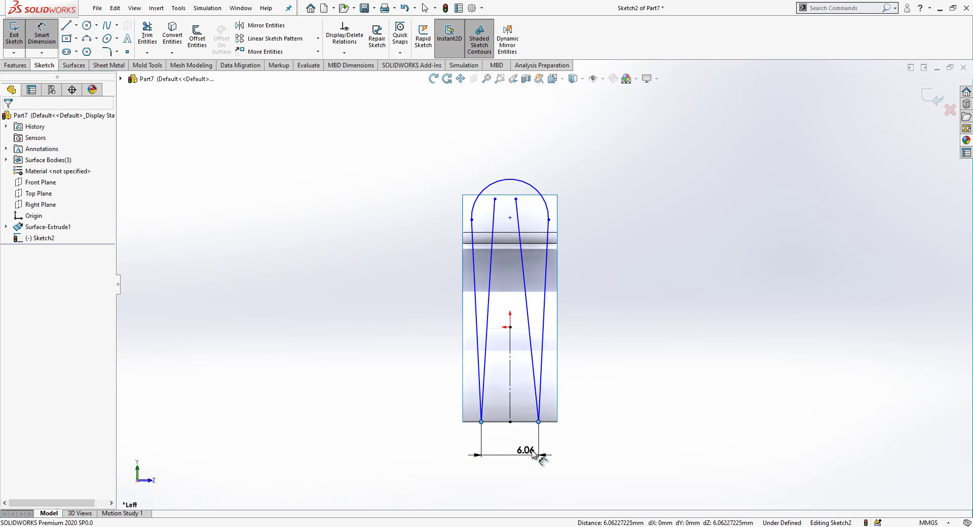
pyautogui.click(533, 454)
pyautogui.write('4.5')
pyautogui.press('Return')
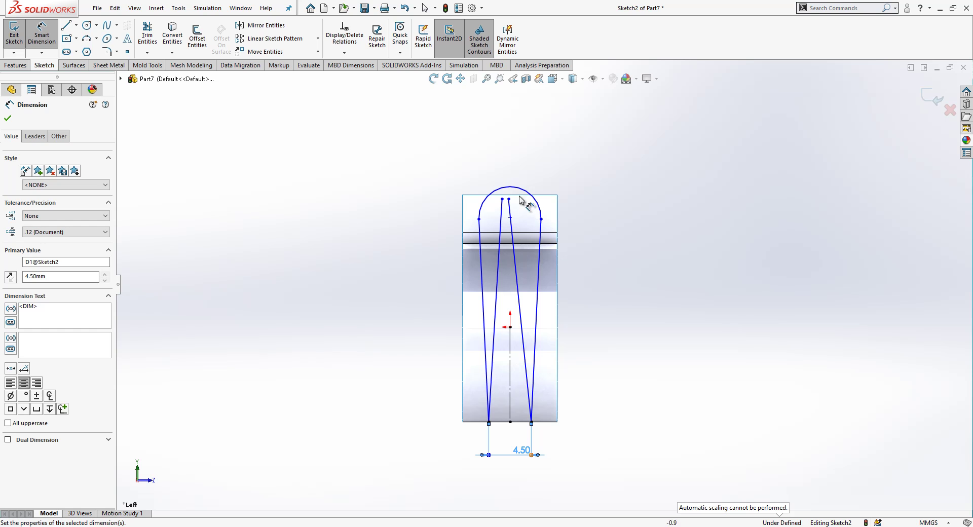
# Step: Dimension the arc's radius as 3.5 mm
pyautogui.click(526, 193)
pyautogui.click(539, 175)
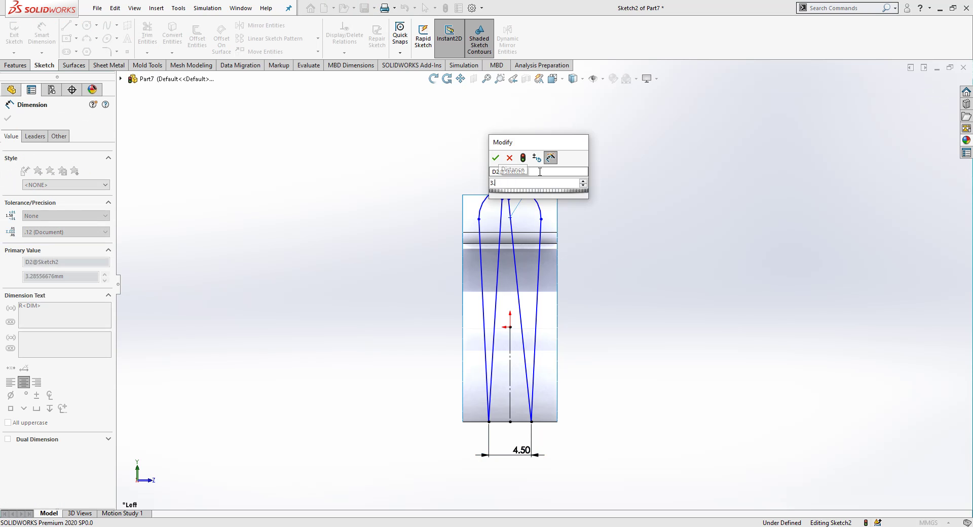
pyautogui.press('Return')
pyautogui.click(644, 167)
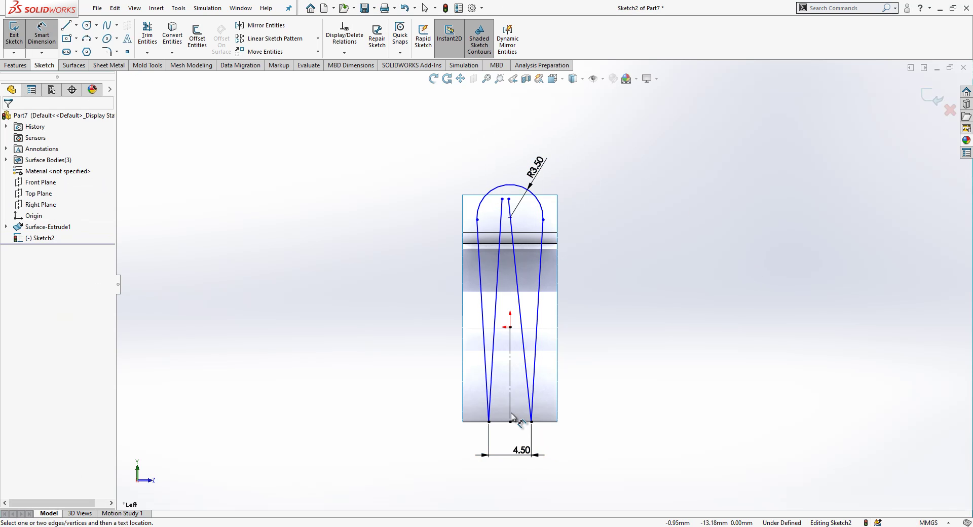
pyautogui.press('Escape')
# Step: Make the arc tangent to the upper edge of the extruded surface
pyautogui.click(550, 201)
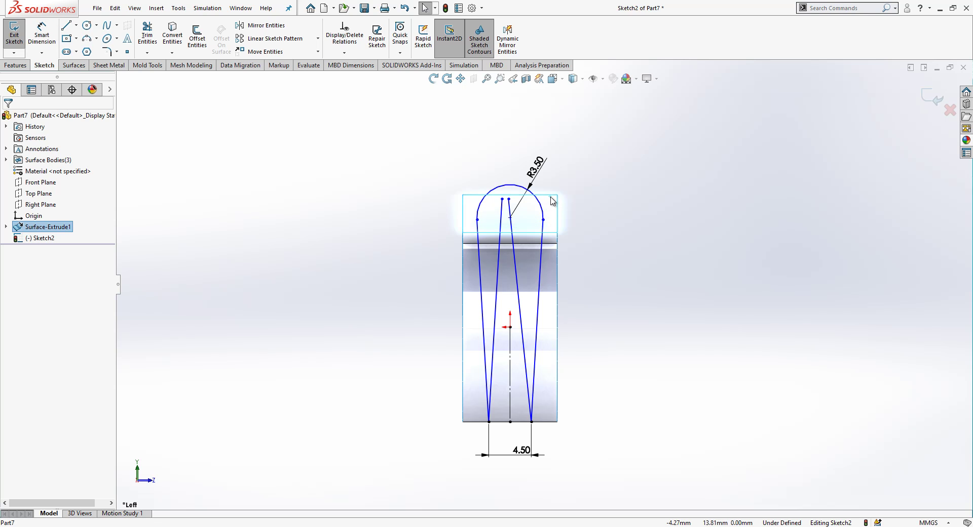
pyautogui.click(551, 195)
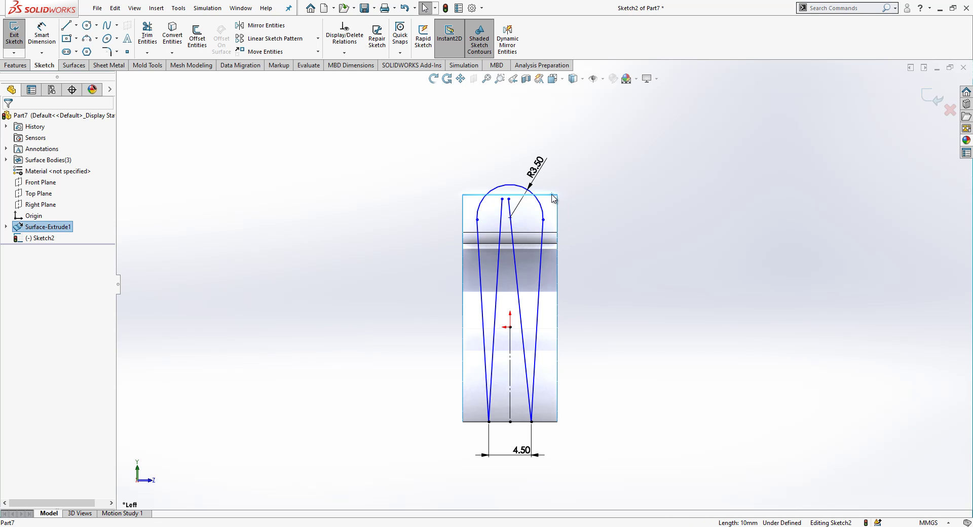
pyautogui.keyDown('ctrl'); pyautogui.click(510, 189); pyautogui.keyUp('ctrl')
pyautogui.click(13, 280)
pyautogui.click(630, 241)
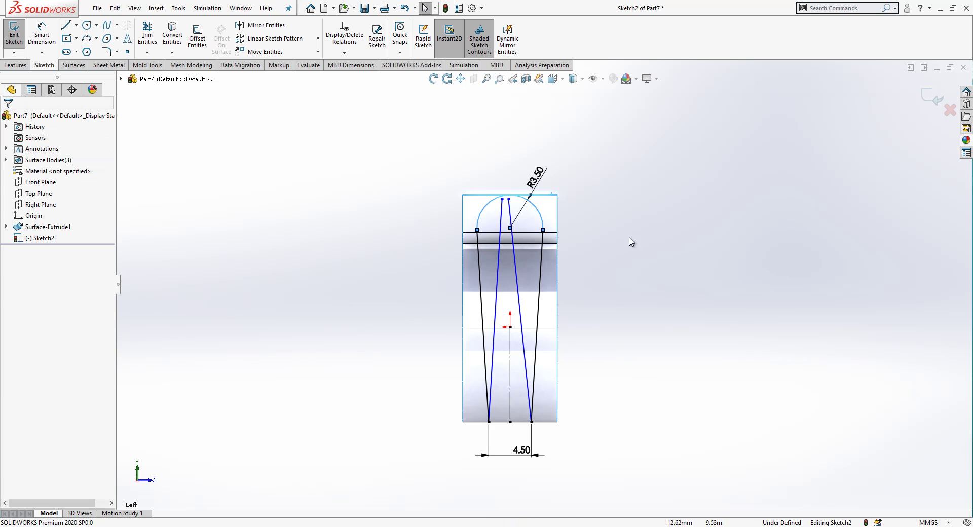
# Step: Reposition the two inner lines' upper endpoints level with each other just beneath the arc
pyautogui.scroll(-5, 602, 254)
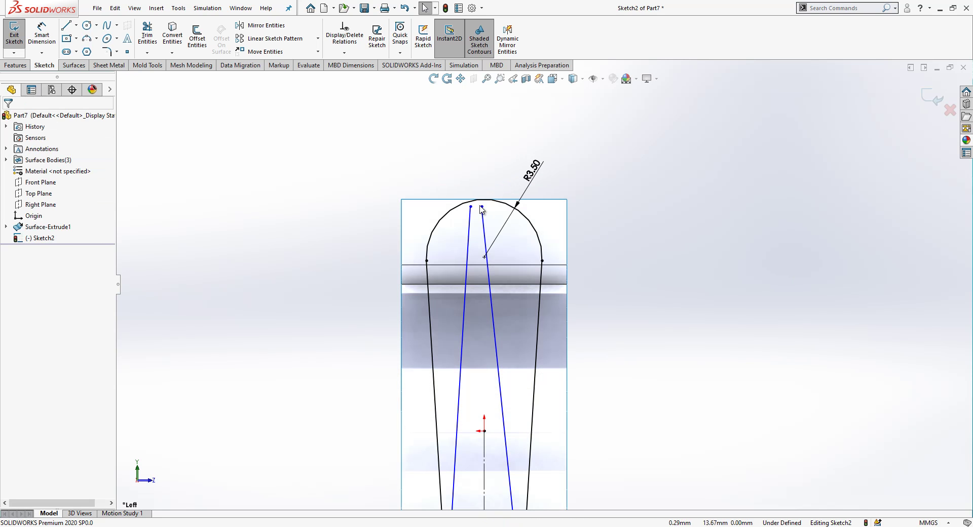
pyautogui.moveTo(481, 208); pyautogui.dragTo(478, 215)
pyautogui.click(644, 233)
pyautogui.rightClick(454, 205)
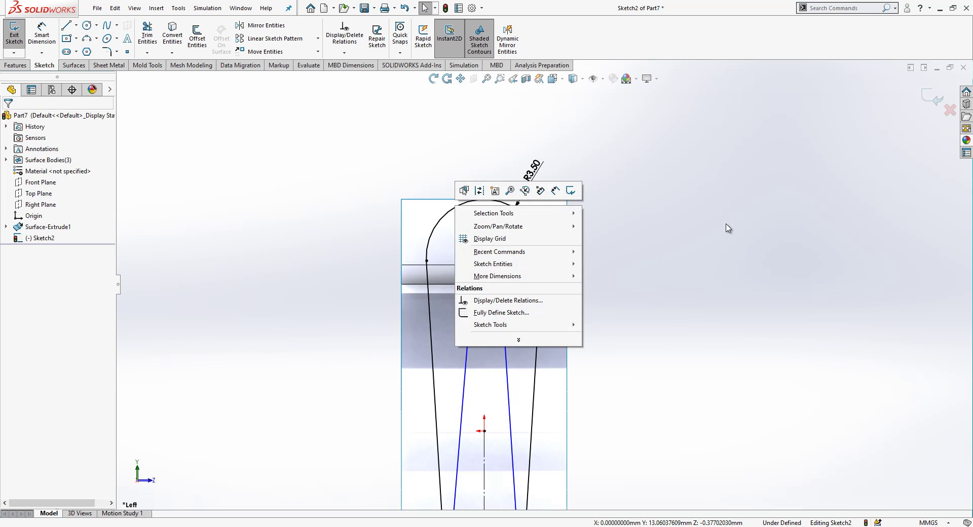
pyautogui.click(728, 228)
# Step: Connect the inner lines' upper endpoints with a horizontal line and convert it to construction geometry
pyautogui.press('l')
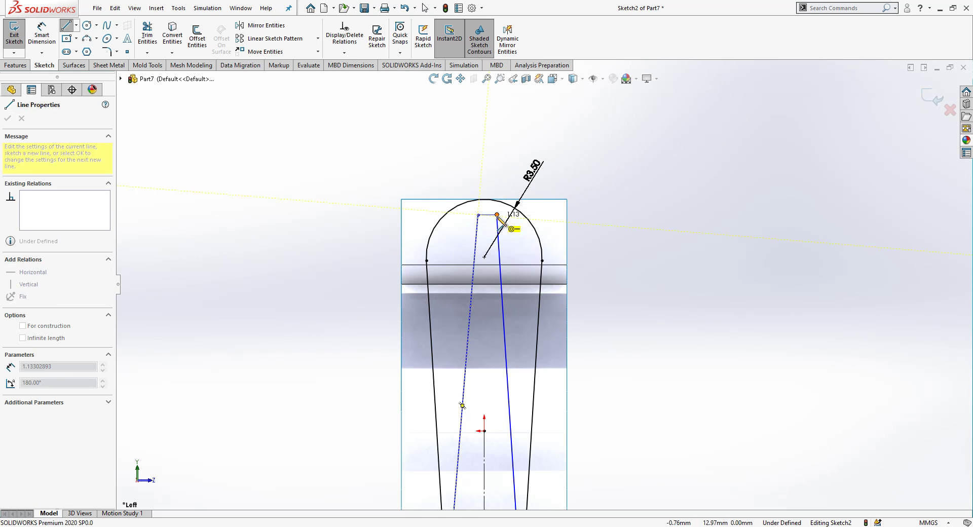
pyautogui.click(496, 214)
pyautogui.press('Escape')
pyautogui.click(490, 215)
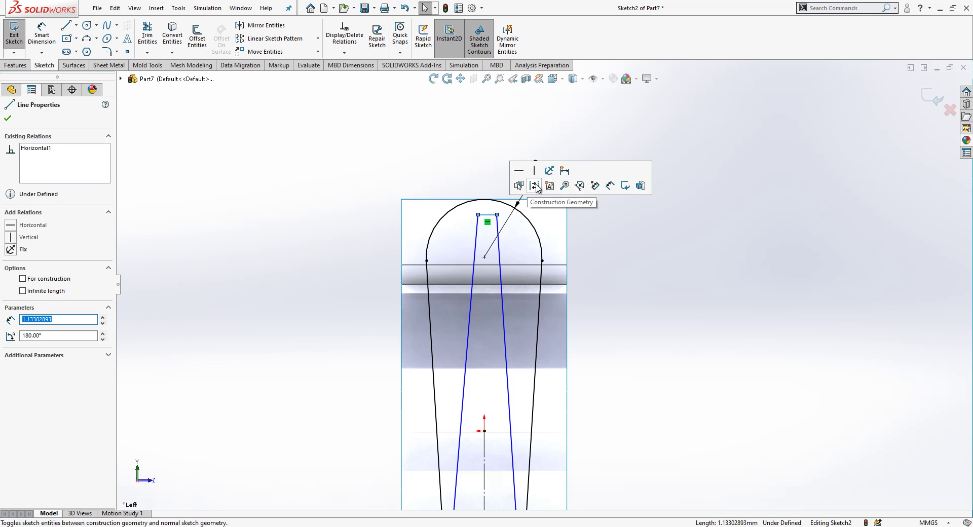
pyautogui.press('Escape')
pyautogui.click(489, 219)
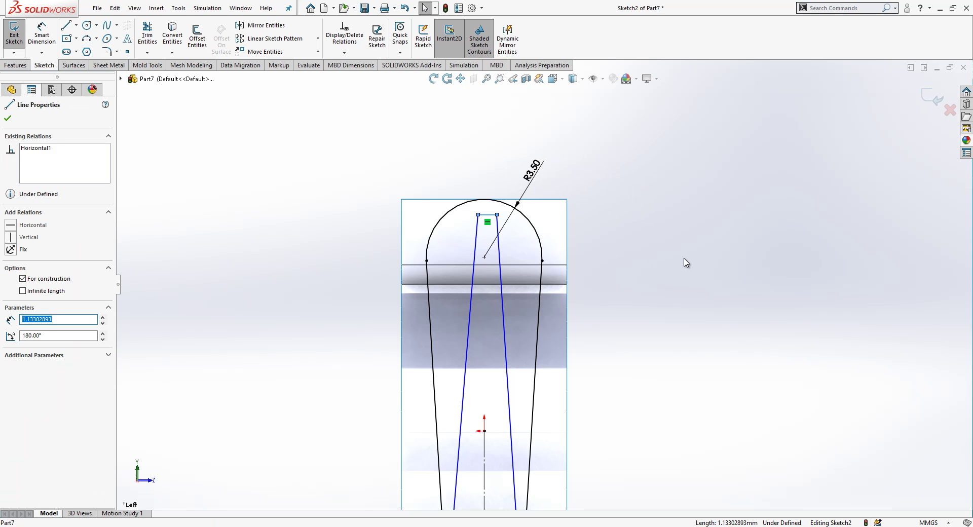
pyautogui.press('Escape')
pyautogui.click(488, 215)
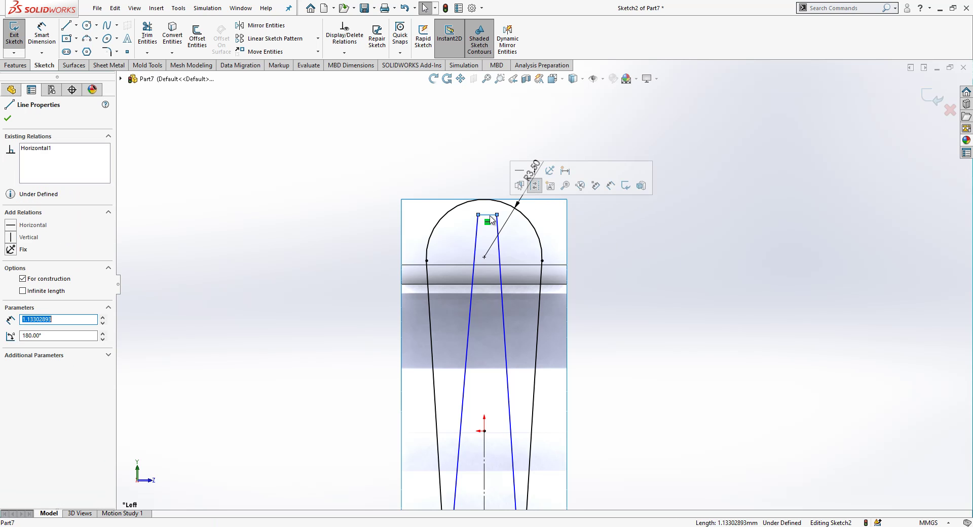
pyautogui.press('Escape')
pyautogui.click(479, 216)
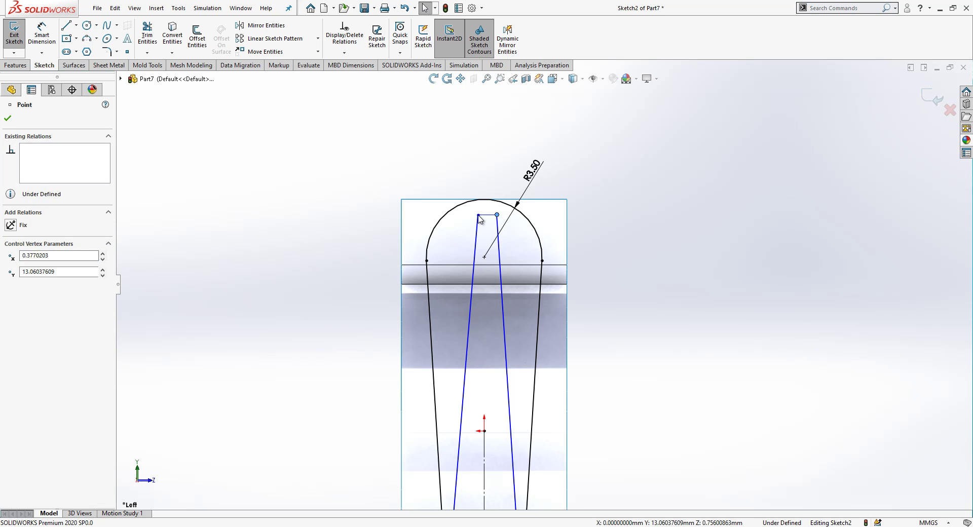
pyautogui.keyDown('ctrl'); pyautogui.click(497, 215); pyautogui.keyUp('ctrl')
pyautogui.press('Escape')
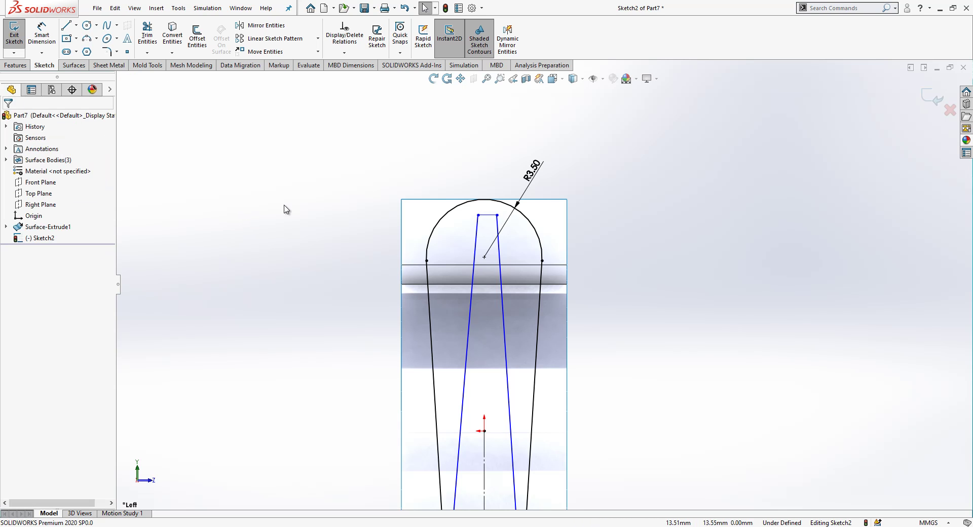
pyautogui.scroll(1, 500, 269)
pyautogui.click(504, 226)
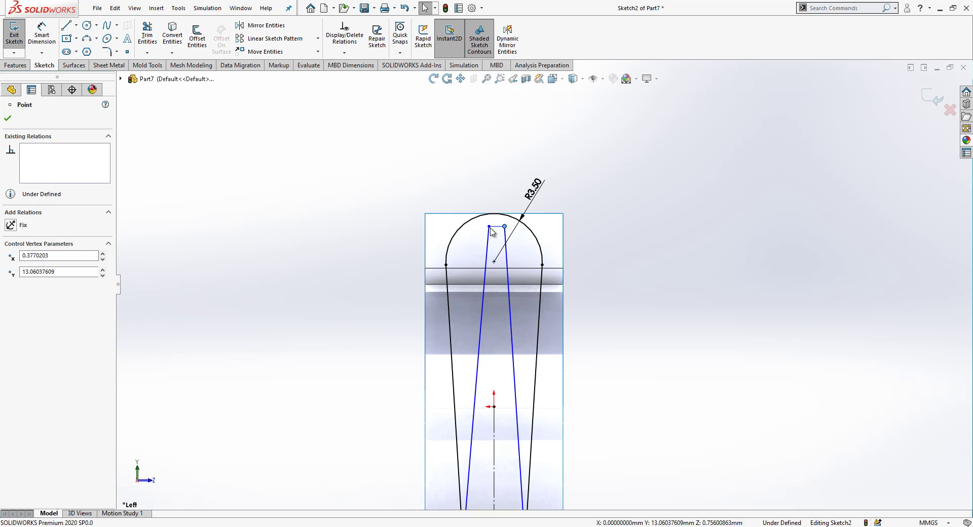
pyautogui.keyDown('ctrl'); pyautogui.click(489, 226); pyautogui.keyUp('ctrl')
pyautogui.click(496, 429)
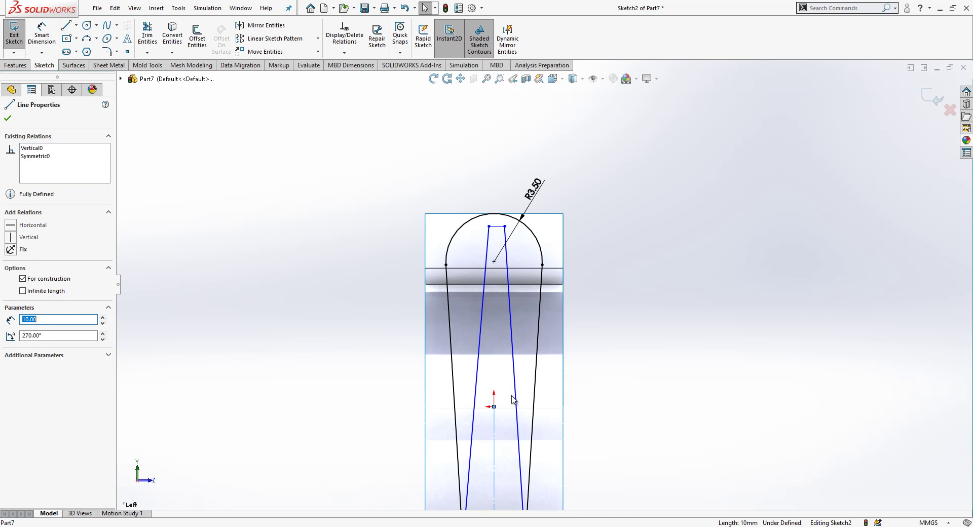
pyautogui.click(640, 323)
# Step: Make the inner lines' upper endpoints symmetric about the vertical centerline
pyautogui.click(495, 425)
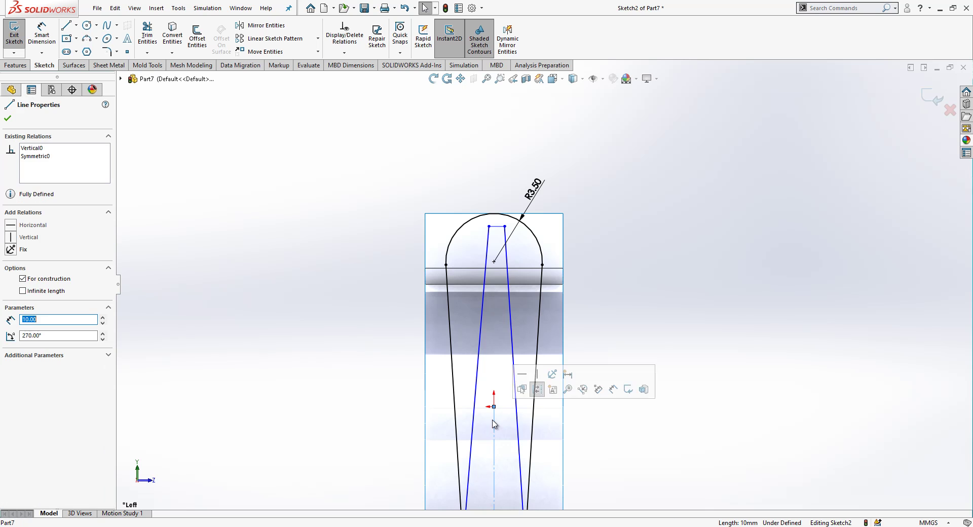
pyautogui.keyDown('ctrl'); pyautogui.click(505, 226); pyautogui.keyUp('ctrl')
pyautogui.keyDown('ctrl'); pyautogui.click(488, 226); pyautogui.keyUp('ctrl')
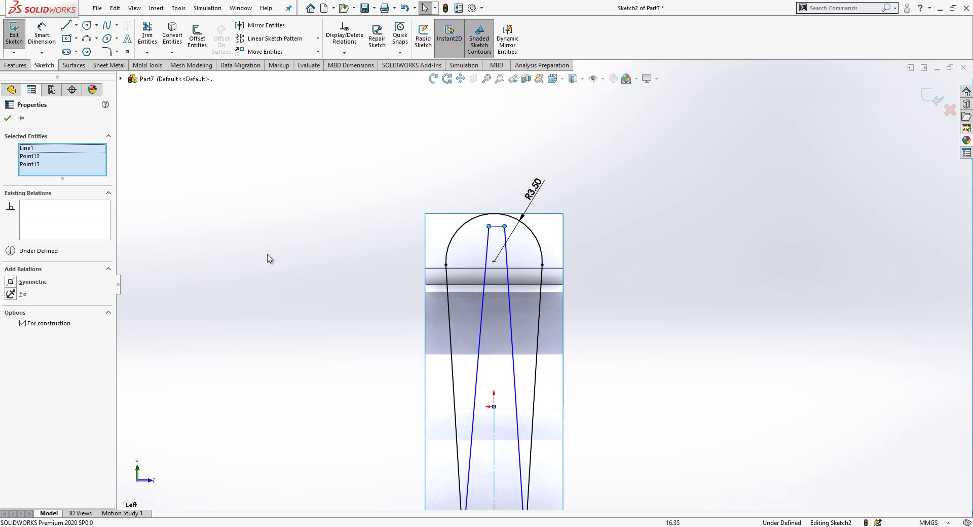
pyautogui.click(33, 282)
pyautogui.click(628, 282)
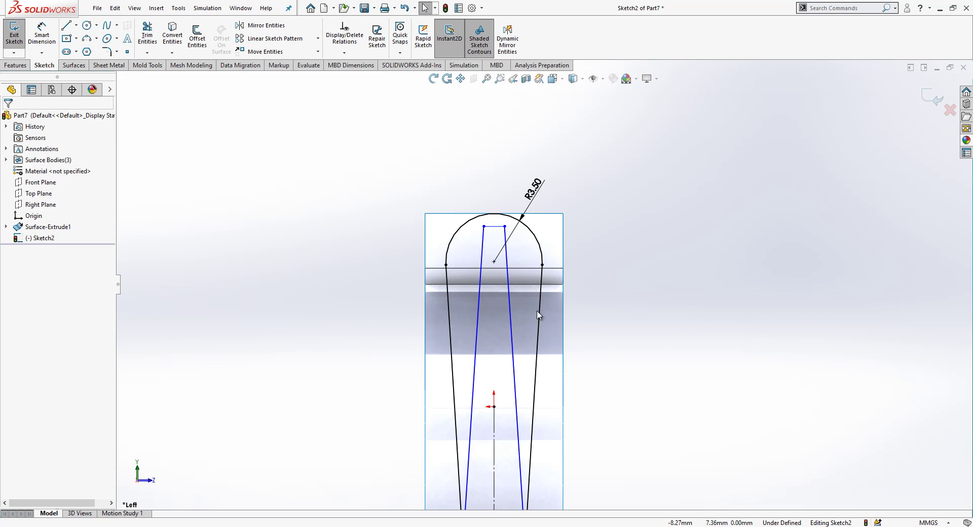
pyautogui.press('l')
pyautogui.click(495, 406)
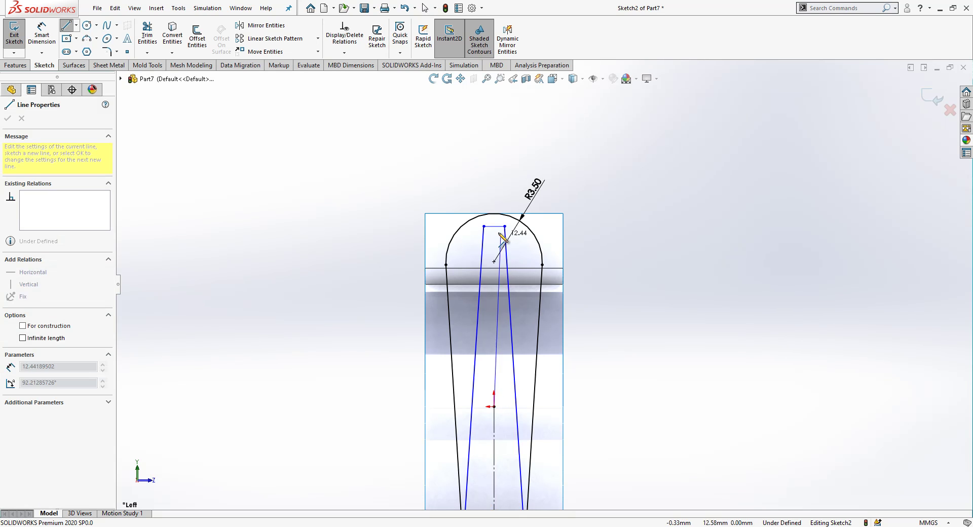
pyautogui.press('Escape')
pyautogui.scroll(1, 514, 247)
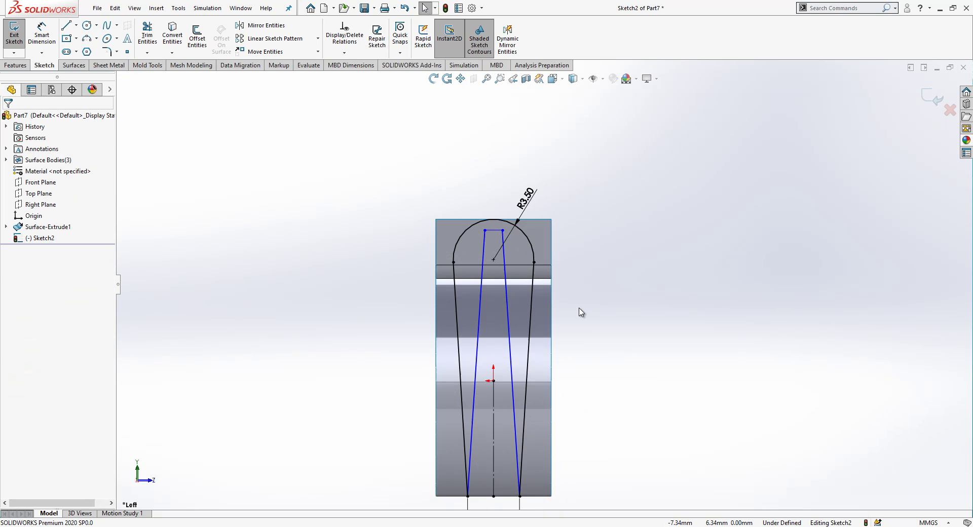
pyautogui.press('c')
pyautogui.scroll(-3, 497, 219)
pyautogui.press('Escape')
# Step: Dimension the horizontal construction line 0.25 mm below the surface's upper edge
pyautogui.press('d')
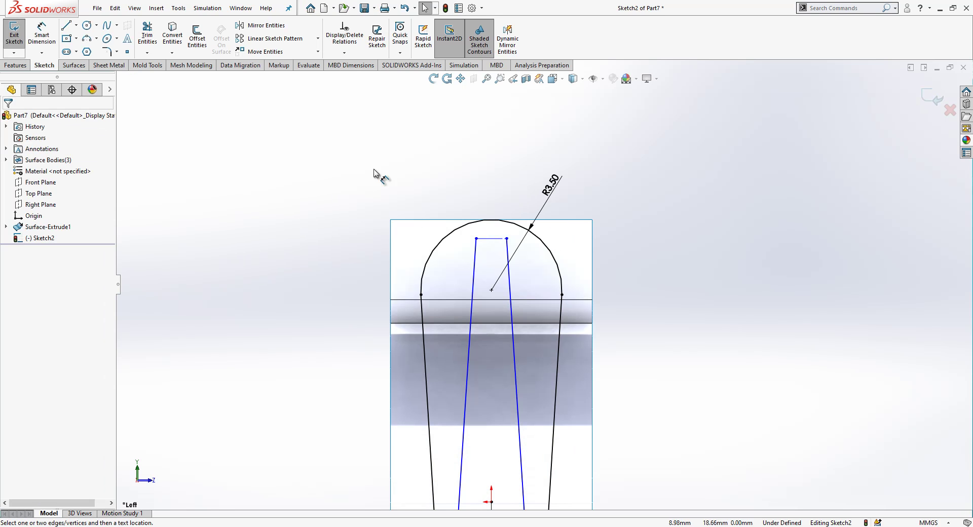
pyautogui.click(499, 238)
pyautogui.click(506, 238)
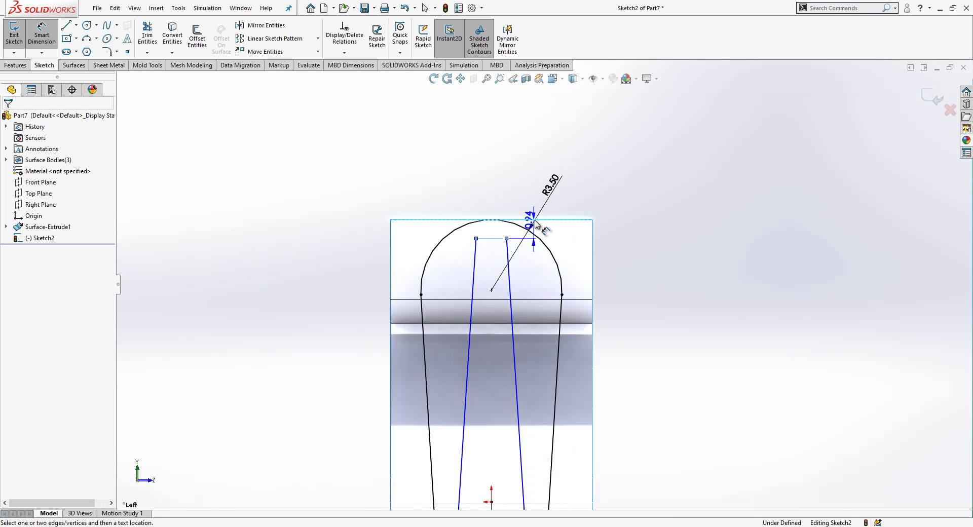
pyautogui.click(648, 228)
pyautogui.write('0.25')
pyautogui.press('Return')
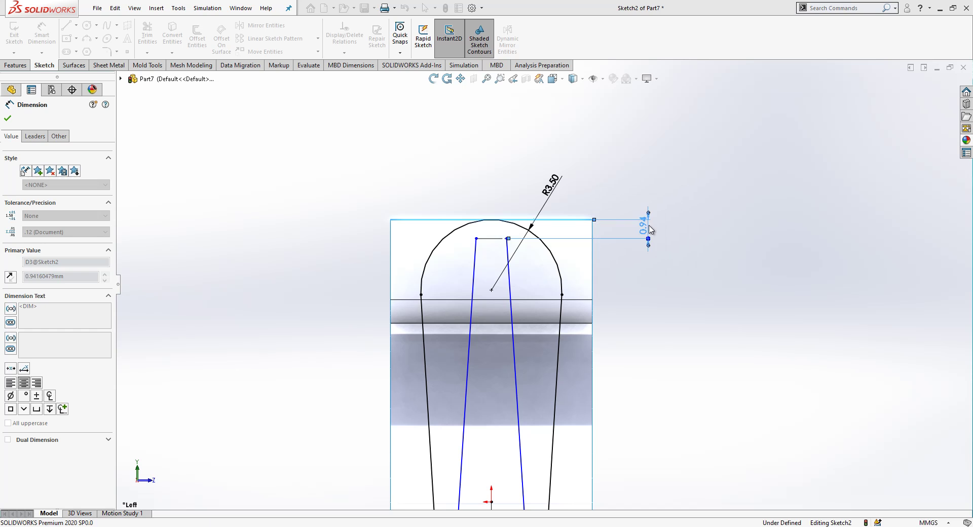
# Step: Dimension the horizontal construction line's length as 2 mm
pyautogui.click(489, 229)
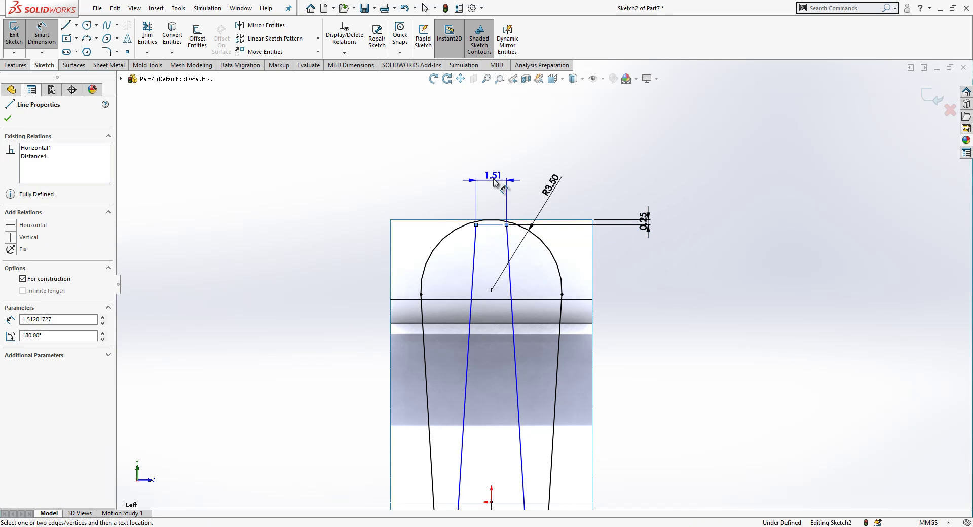
pyautogui.click(495, 175)
pyautogui.press('Return')
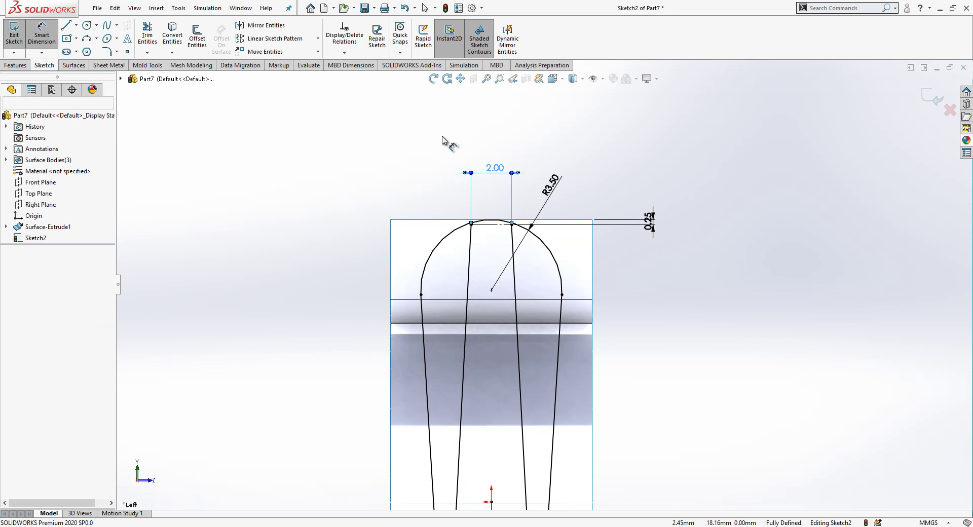
pyautogui.scroll(-8, 489, 263)
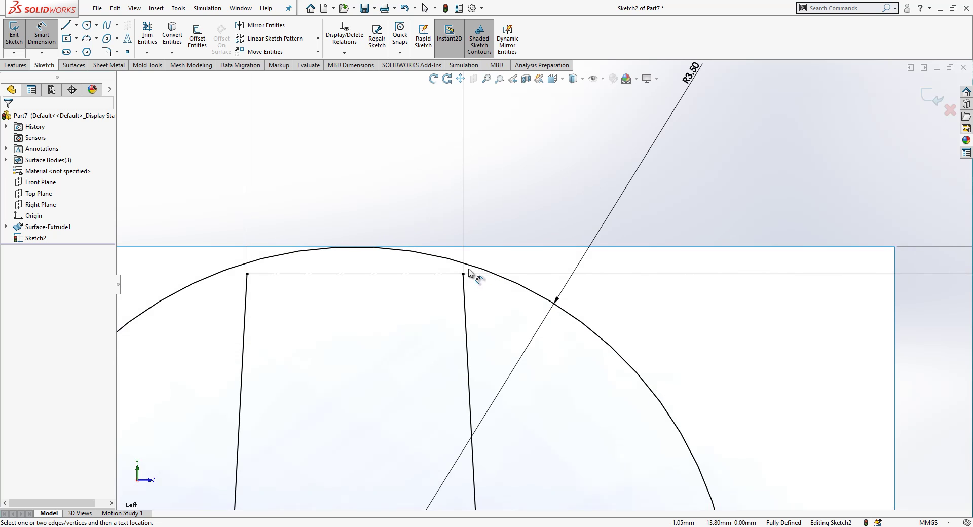
pyautogui.scroll(4, 476, 254)
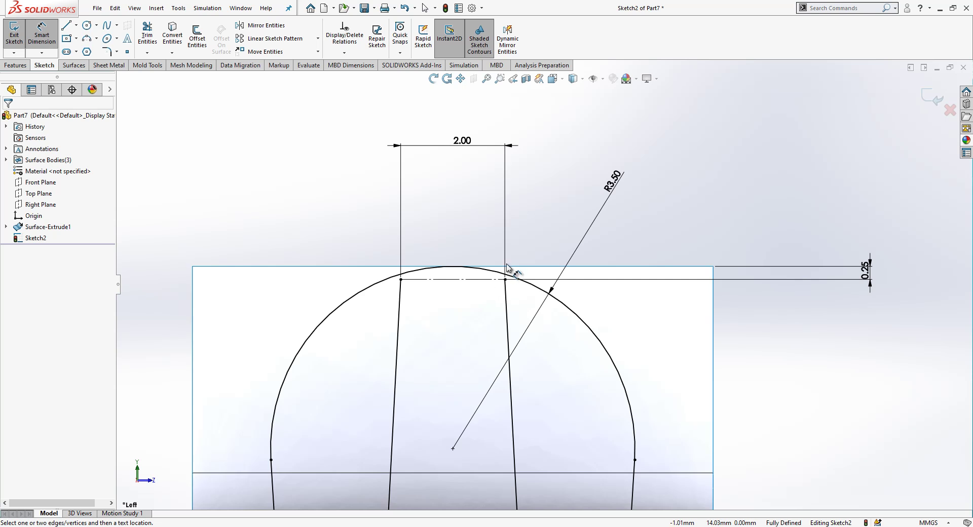
pyautogui.scroll(10, 557, 278)
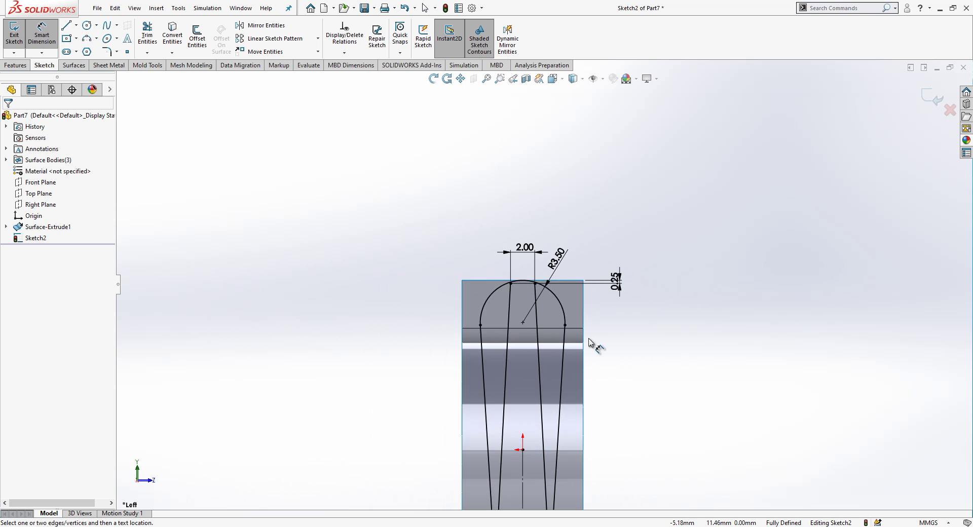
# Step: Finish the outline sketch and extrude it as a surface with a Mid Plane depth of 30 mm
pyautogui.moveTo(576, 409)
pyautogui.mouseDown(button='middle')
pyautogui.moveTo(586, 332)
pyautogui.moveTo(686, 280)
pyautogui.moveTo(931, 89)
pyautogui.mouseUp(button='middle')
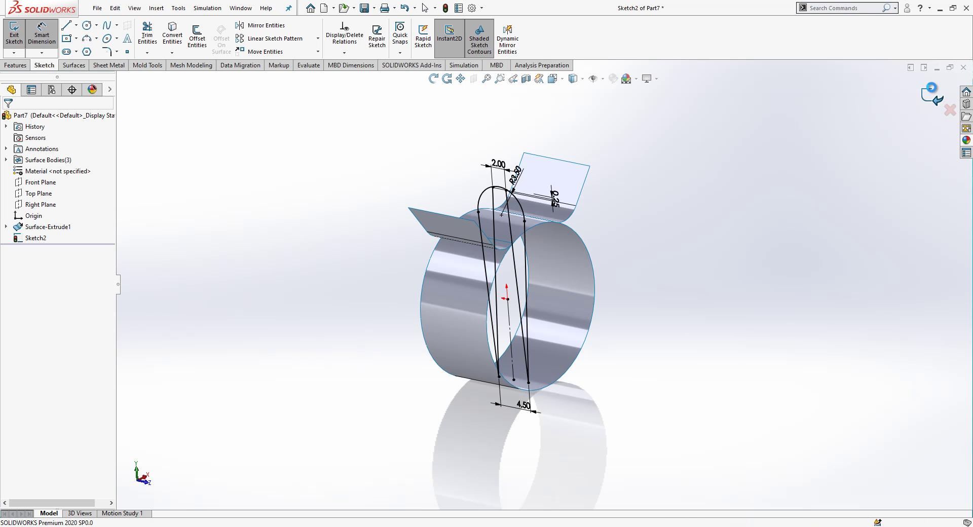
pyautogui.click(932, 93)
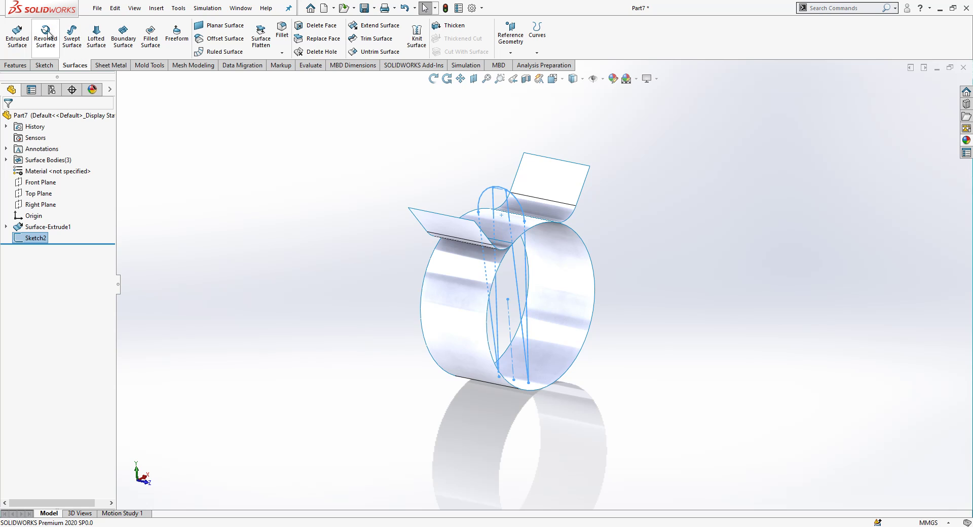
pyautogui.click(18, 35)
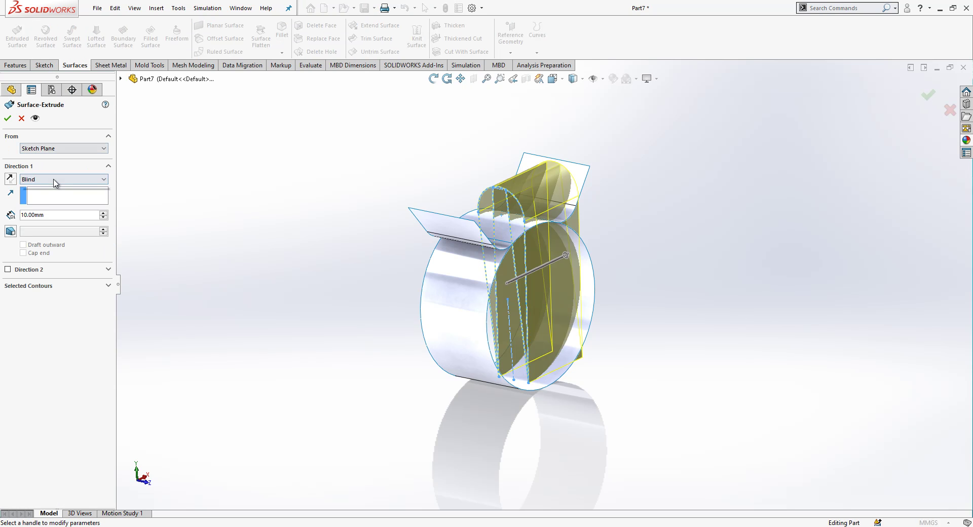
pyautogui.click(56, 180)
pyautogui.click(49, 219)
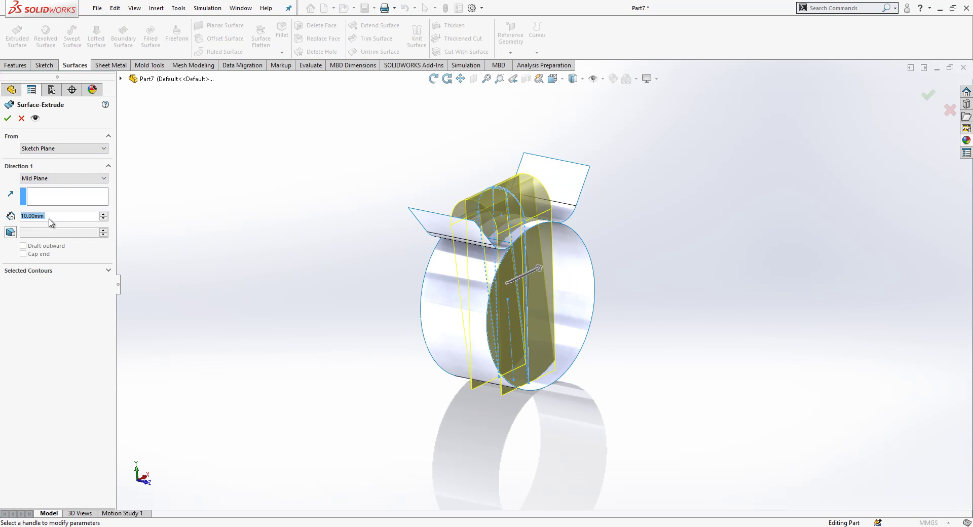
pyautogui.click(104, 215)
pyautogui.click(103, 215)
pyautogui.click(7, 119)
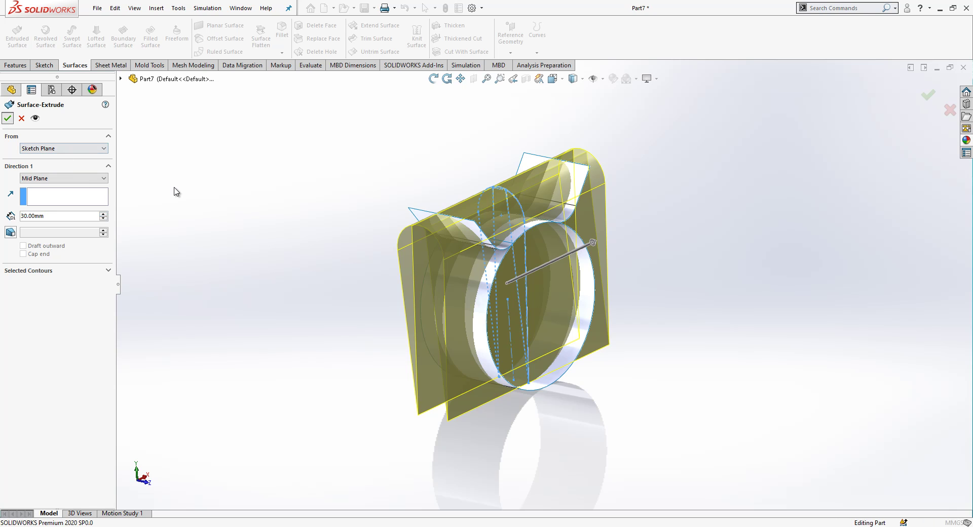
# Step: Start an Intersection Curve in a 3D sketch and select the faces of the extruded outline surface
pyautogui.scroll(1, 548, 286)
pyautogui.moveTo(547, 287)
pyautogui.mouseDown(button='middle')
pyautogui.moveTo(480, 308)
pyautogui.moveTo(544, 289)
pyautogui.moveTo(546, 299)
pyautogui.mouseUp(button='middle')
pyautogui.scroll(-2, 619, 243)
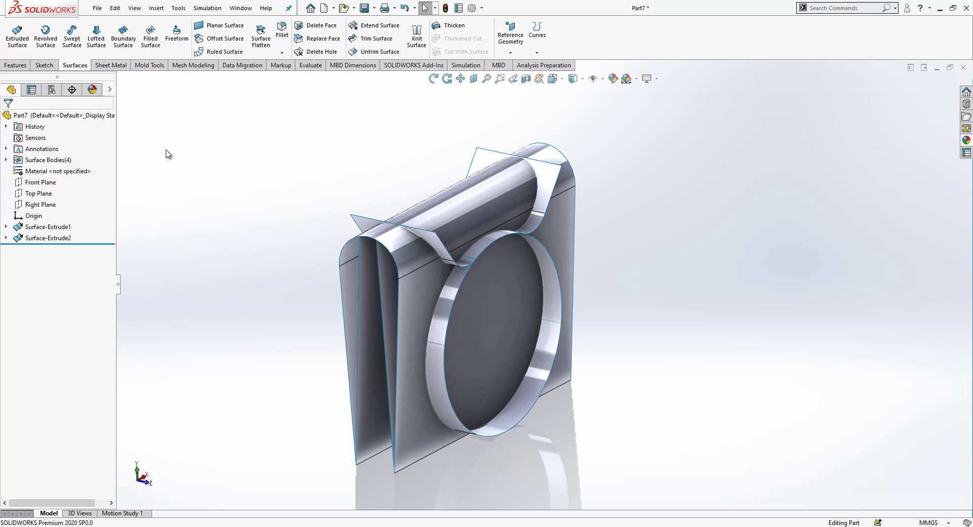
pyautogui.moveTo(445, 211); pyautogui.dragTo(436, 218, button='middle')
pyautogui.click(55, 70)
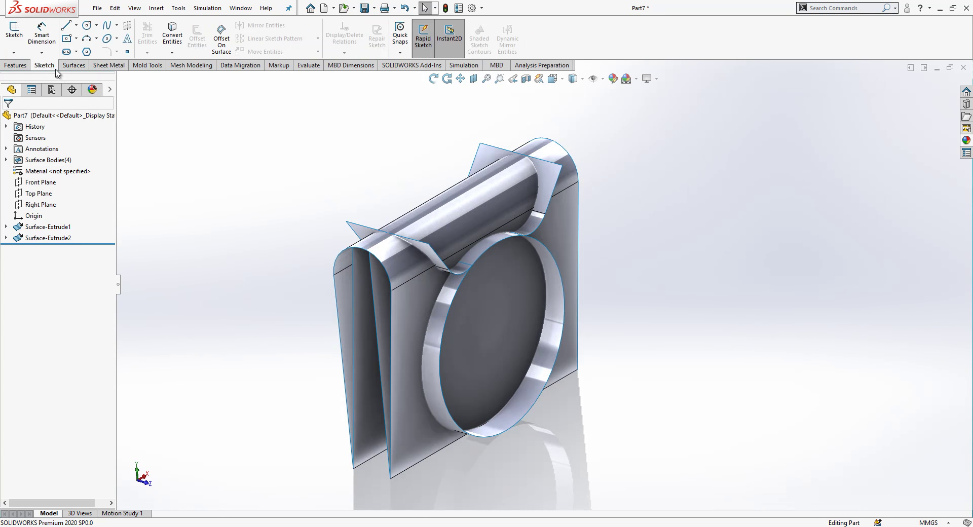
pyautogui.click(172, 52)
pyautogui.click(192, 65)
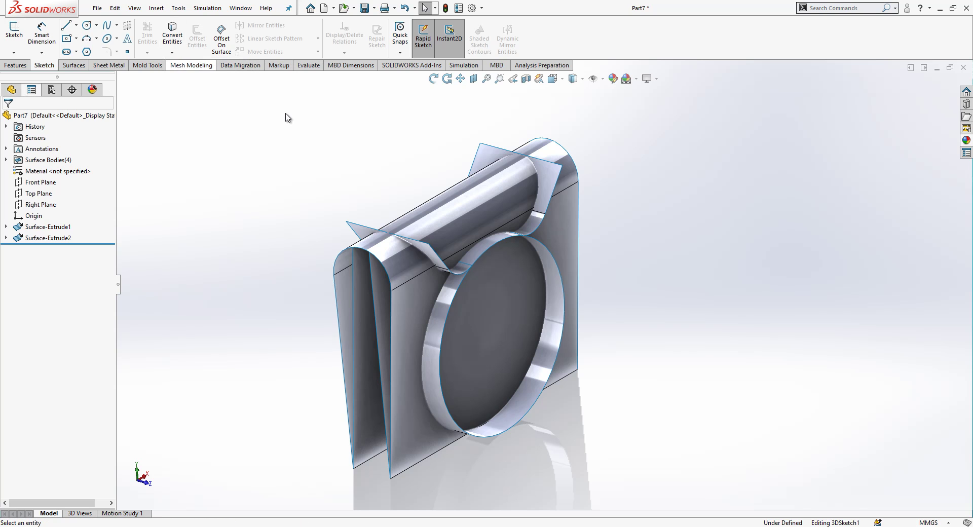
pyautogui.click(378, 251)
pyautogui.click(410, 294)
pyautogui.click(359, 286)
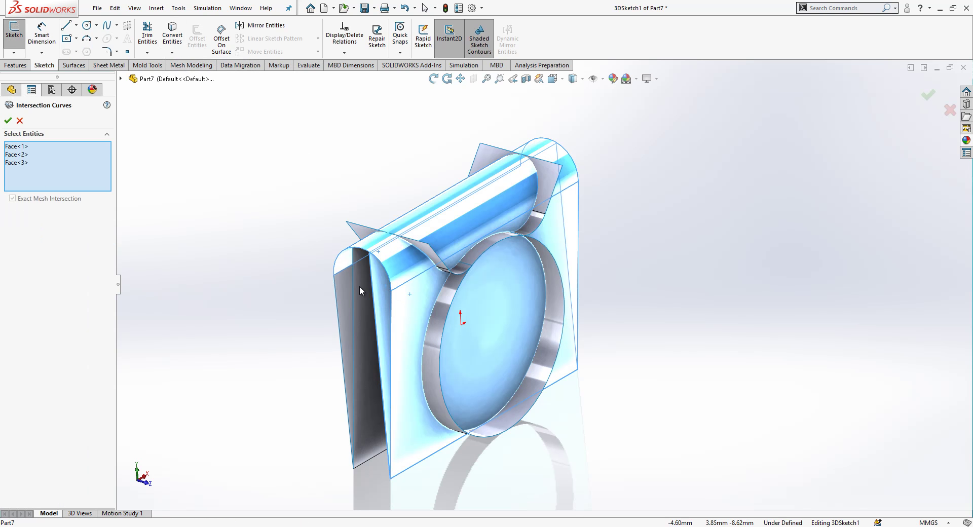
pyautogui.click(359, 287)
pyautogui.click(343, 288)
# Step: Add the ring surface's cylindrical, bend and tab faces to the selection and create the intersection curves
pyautogui.click(444, 301)
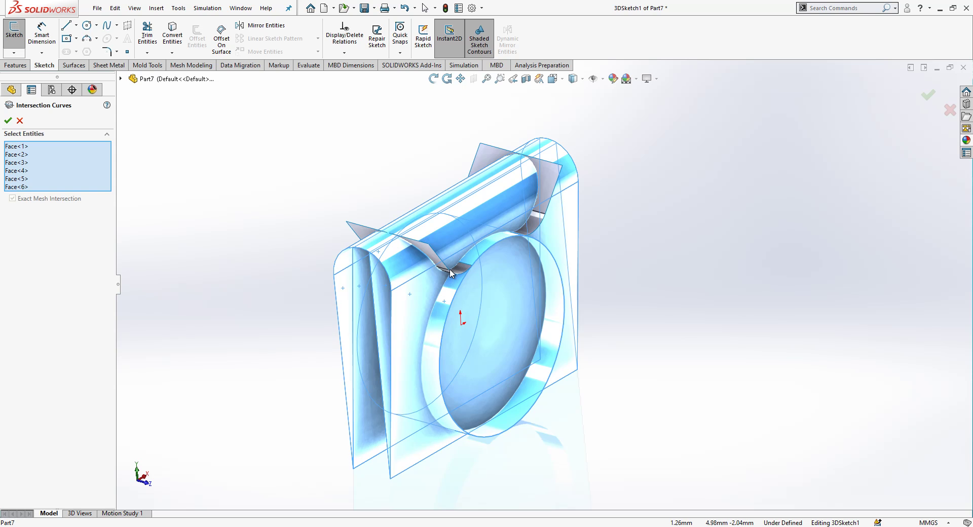
pyautogui.click(450, 269)
pyautogui.click(437, 260)
pyautogui.click(454, 271)
pyautogui.click(428, 289)
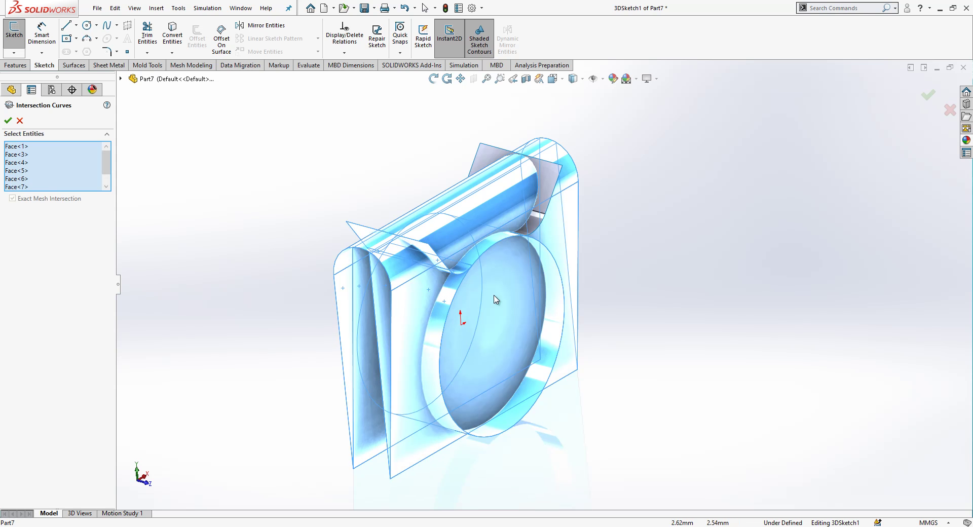
pyautogui.click(550, 198)
pyautogui.moveTo(532, 226)
pyautogui.mouseDown(button='middle')
pyautogui.moveTo(580, 219)
pyautogui.moveTo(613, 291)
pyautogui.mouseUp(button='middle')
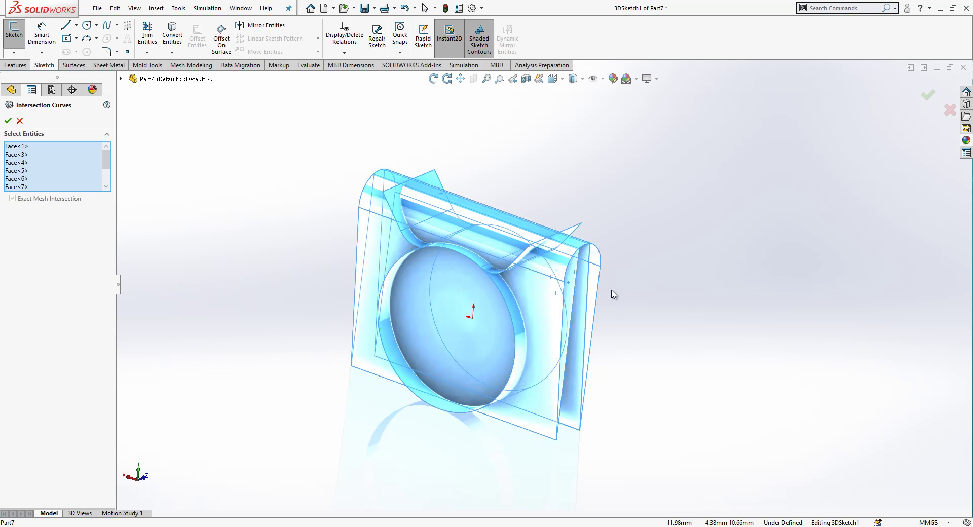
pyautogui.press('Return')
pyautogui.click(20, 121)
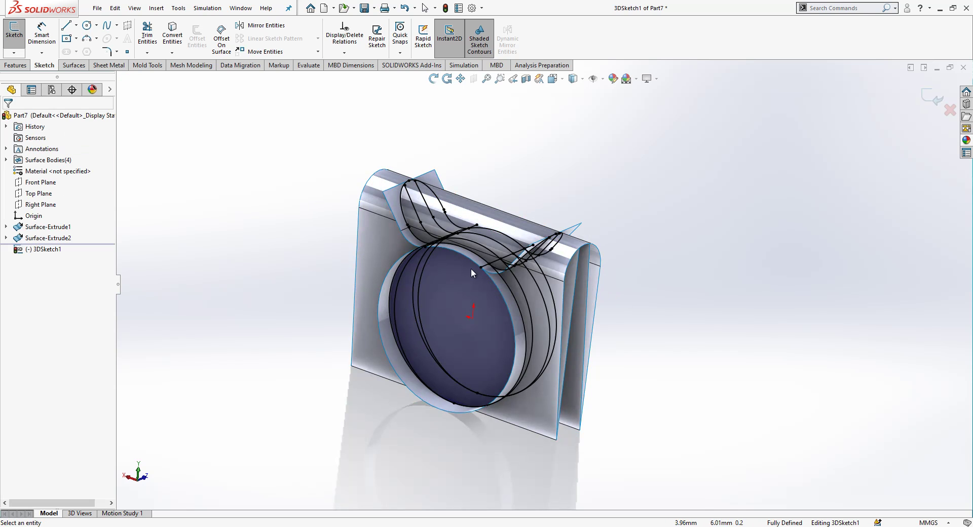
# Step: Hide all surface bodies so only the 3D sketch curves are displayed
pyautogui.moveTo(471, 269); pyautogui.dragTo(522, 343, button='middle')
pyautogui.scroll(-2, 522, 343)
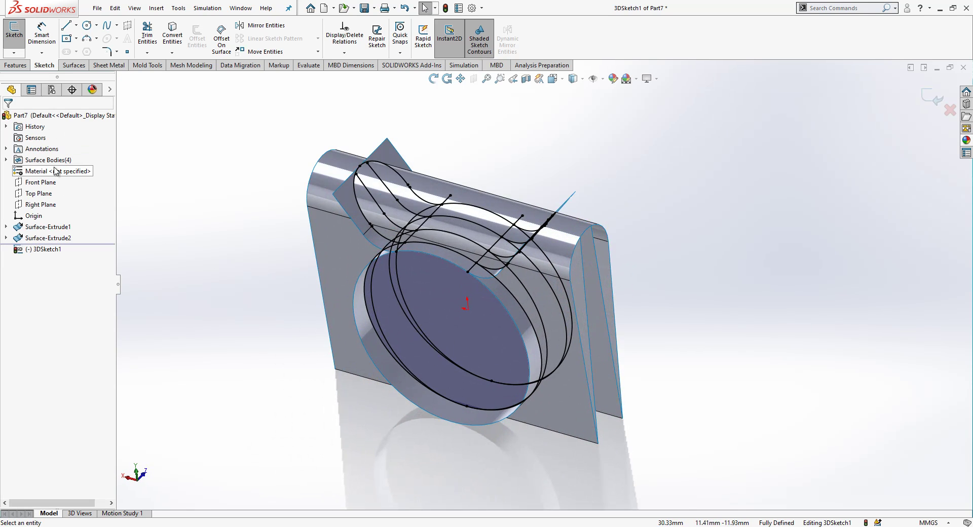
pyautogui.click(46, 160)
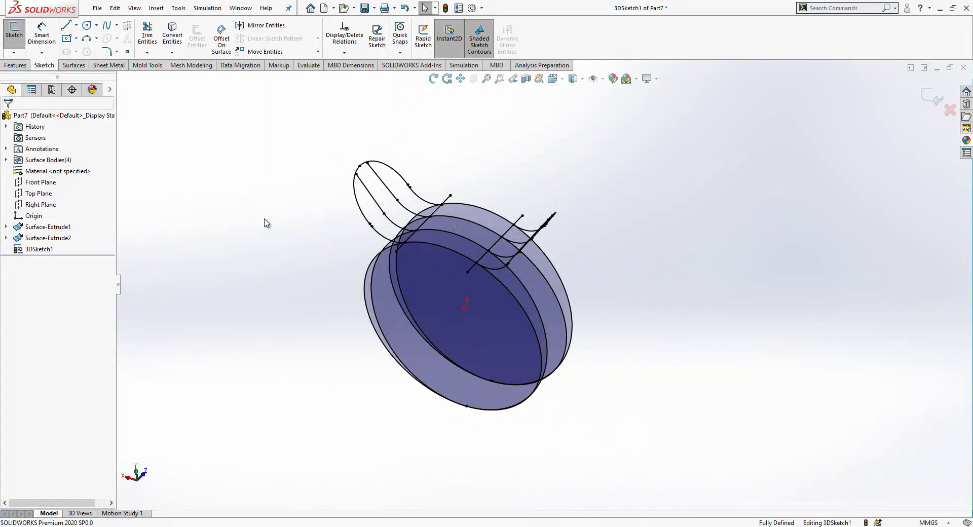
# Step: Delete the two 10 mm straight lines that run across the ring curves at the tab bases
pyautogui.scroll(-2, 456, 213)
pyautogui.click(455, 175)
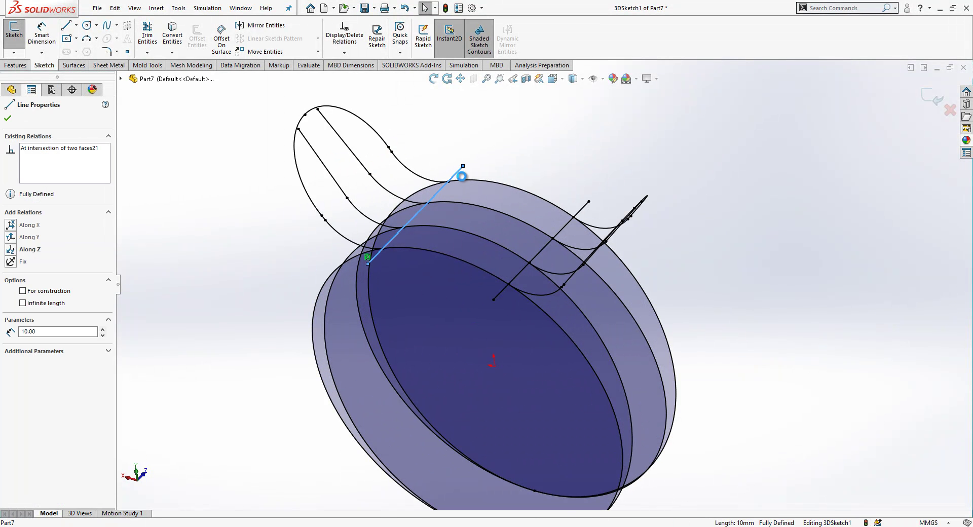
pyautogui.press('Delete')
pyautogui.click(569, 223)
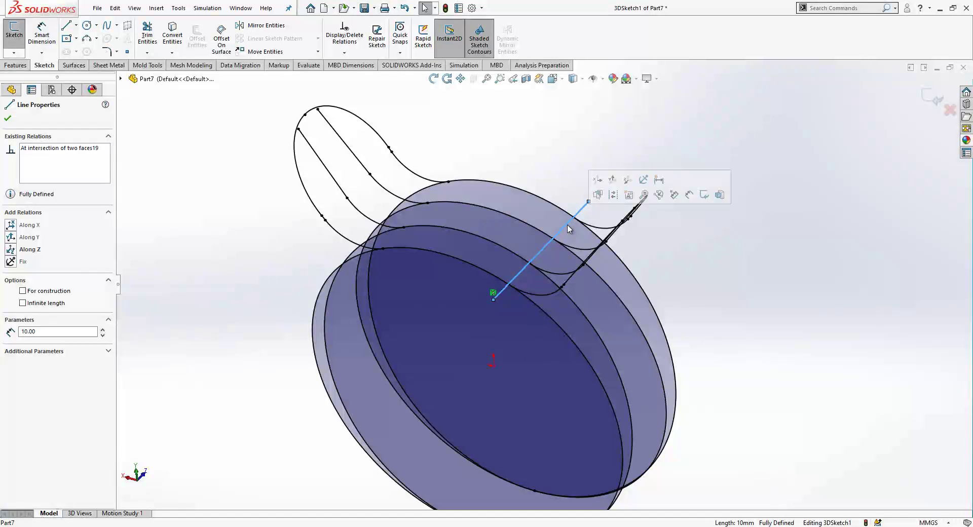
pyautogui.press('Delete')
# Step: Delete the outer bend spline, the adjoining end arc and the leftover short line on one side of one tab
pyautogui.moveTo(568, 226)
pyautogui.mouseDown(button='middle')
pyautogui.moveTo(598, 248)
pyautogui.moveTo(562, 228)
pyautogui.moveTo(590, 244)
pyautogui.mouseUp(button='middle')
pyautogui.click(614, 245)
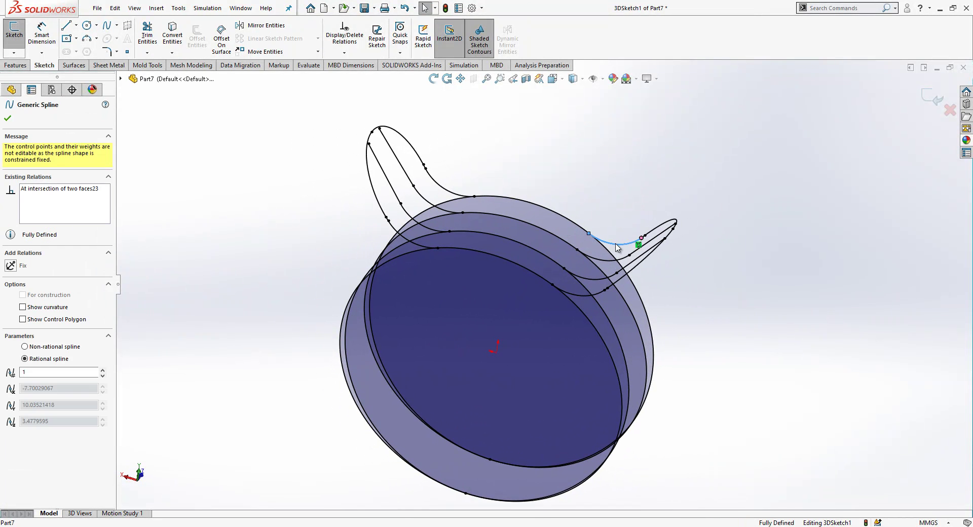
pyautogui.press('Delete')
pyautogui.click(654, 232)
pyautogui.press('Delete')
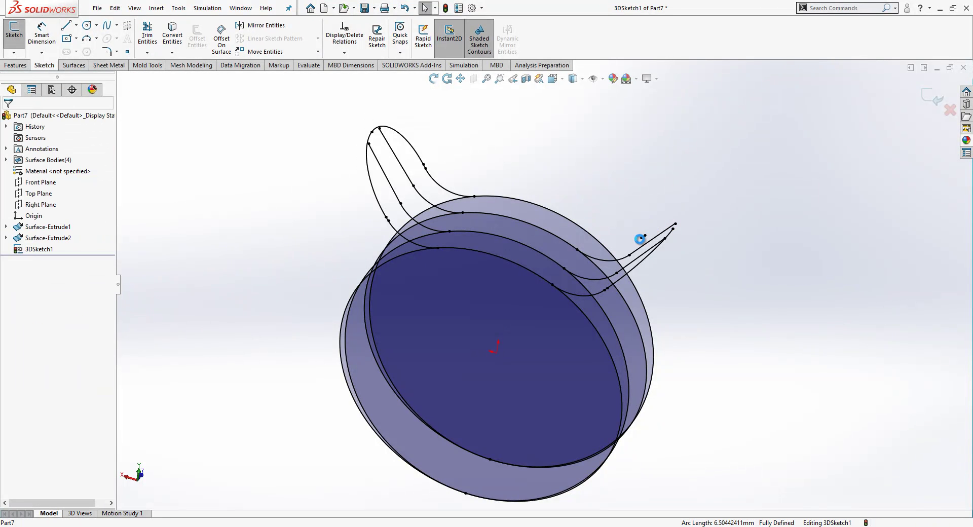
pyautogui.scroll(-4, 643, 241)
pyautogui.click(614, 249)
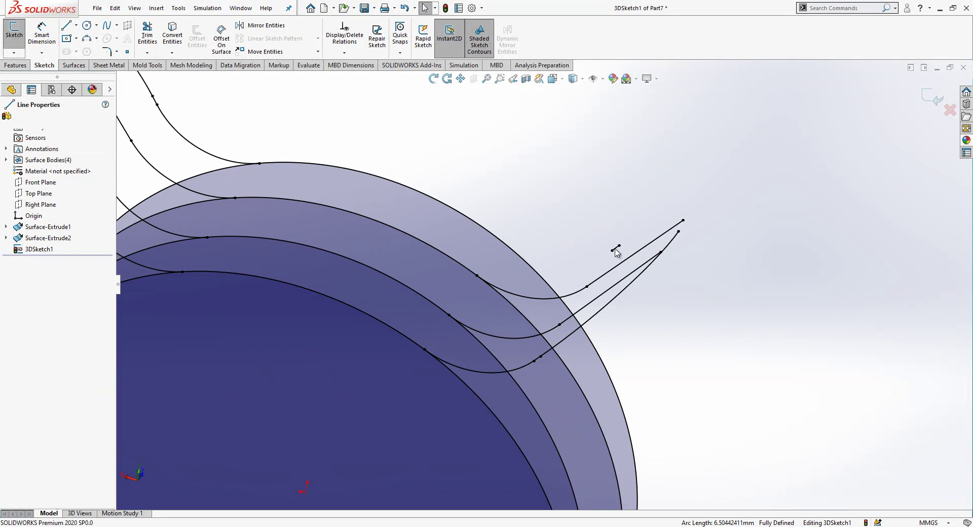
pyautogui.press('Delete')
pyautogui.click(511, 373)
pyautogui.press('Delete')
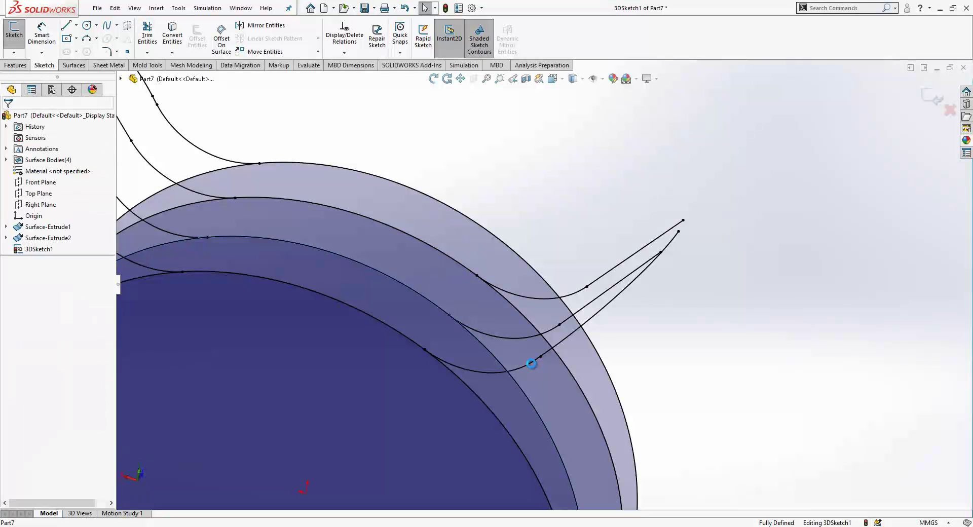
pyautogui.hotkey('ctrl', 'z')
# Step: Delete the same tab's remaining outer arc, its short line and its bend spline, keeping the two inner straight ends
pyautogui.moveTo(608, 374)
pyautogui.mouseDown(button='middle')
pyautogui.moveTo(404, 304)
pyautogui.moveTo(329, 254)
pyautogui.mouseUp(button='middle')
pyautogui.click(573, 347)
pyautogui.scroll(2, 573, 348)
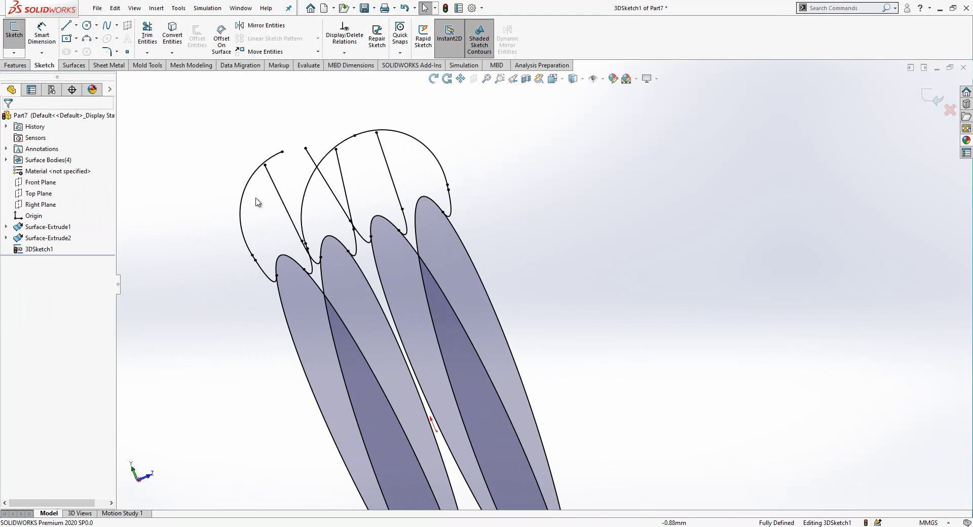
pyautogui.click(241, 219)
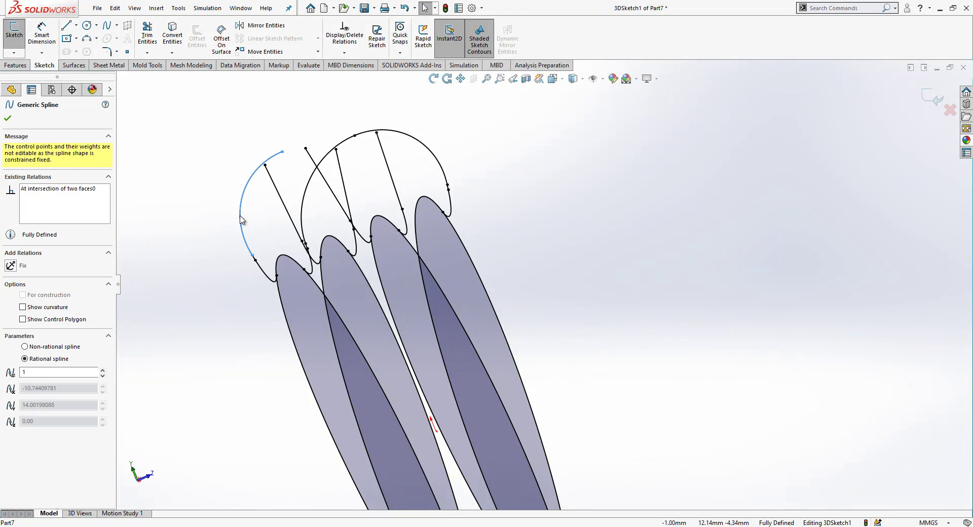
pyautogui.press('Delete')
pyautogui.moveTo(262, 243); pyautogui.dragTo(246, 278)
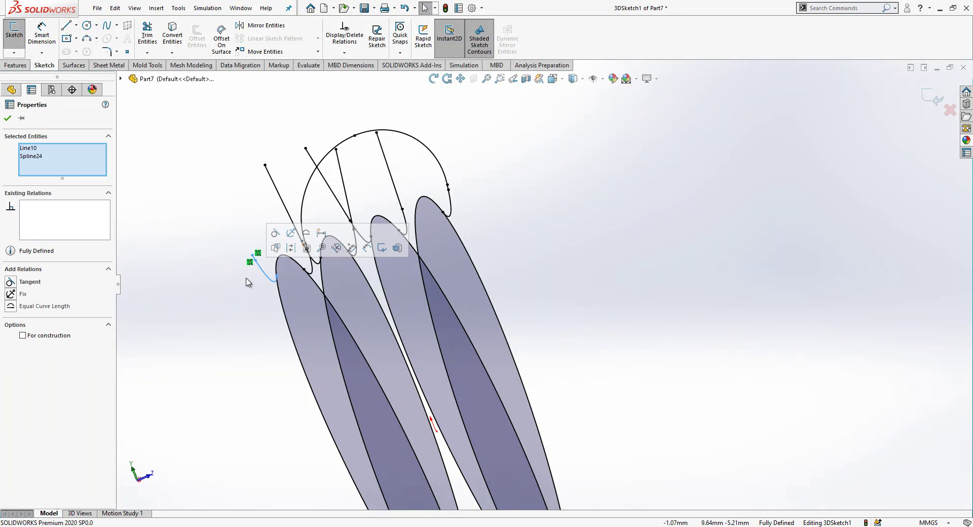
pyautogui.press('Delete')
# Step: Delete the two inner straight lines and their bend splines on the opposite tab, keeping its outer loop
pyautogui.moveTo(284, 293)
pyautogui.mouseDown(button='middle')
pyautogui.moveTo(360, 289)
pyautogui.moveTo(357, 315)
pyautogui.moveTo(397, 302)
pyautogui.moveTo(351, 308)
pyautogui.mouseUp(button='middle')
pyautogui.click(254, 172)
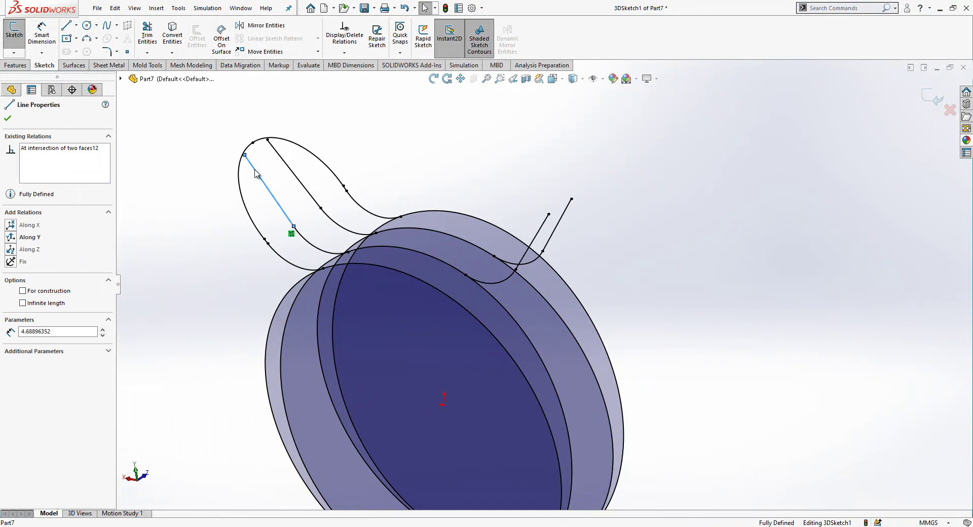
pyautogui.press('Delete')
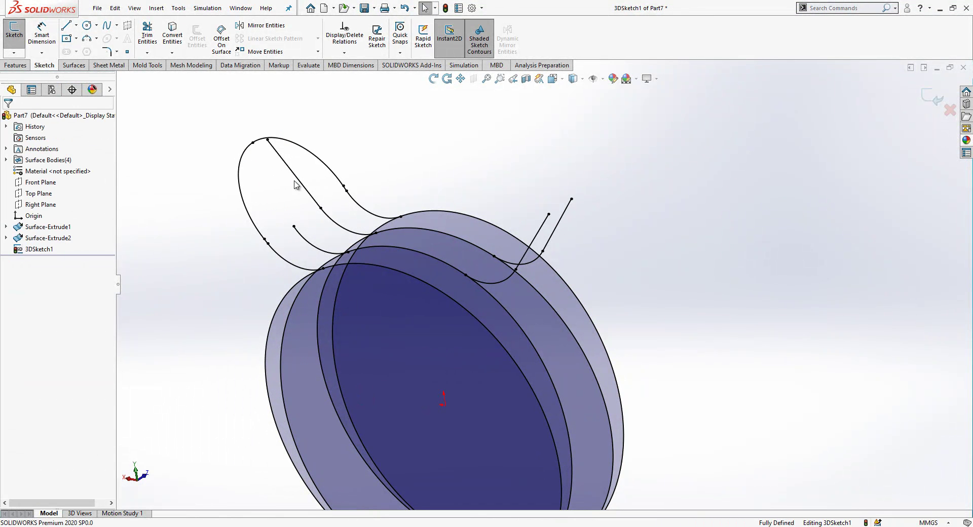
pyautogui.click(299, 184)
pyautogui.press('Delete')
pyautogui.click(307, 240)
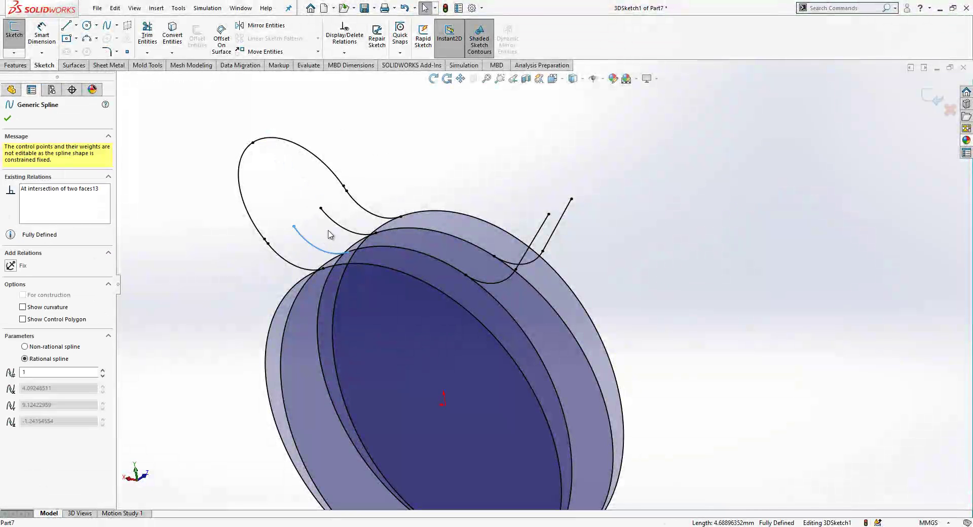
pyautogui.press('Delete')
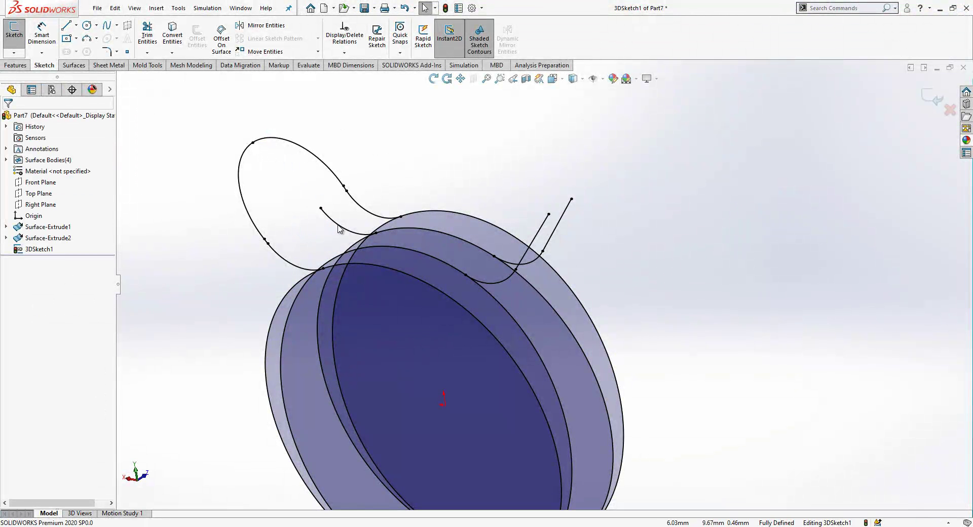
pyautogui.click(338, 226)
pyautogui.press('Delete')
# Step: Trim the excess section of each of the four ring curves so they connect the loop to the two straight ends
pyautogui.moveTo(358, 232); pyautogui.dragTo(412, 257, button='middle')
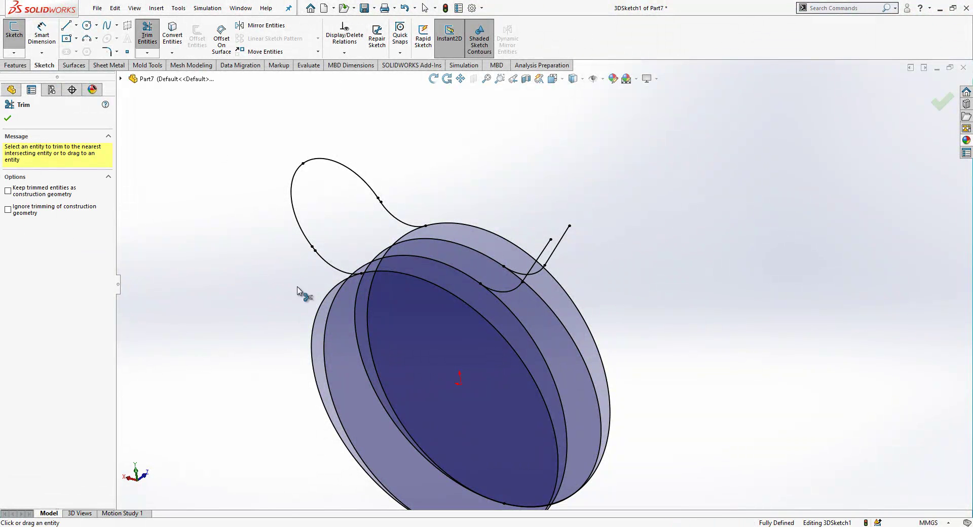
pyautogui.click(318, 304)
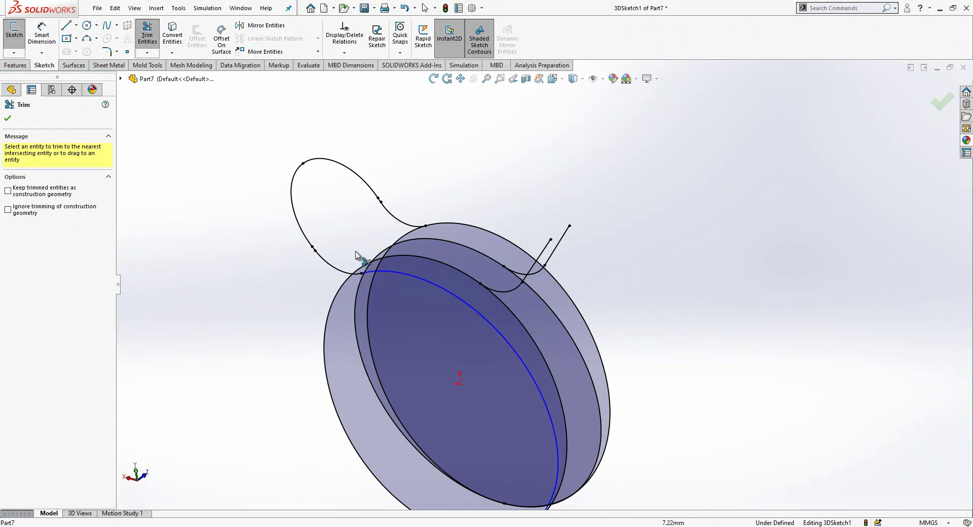
pyautogui.moveTo(356, 255); pyautogui.dragTo(484, 269, button='middle')
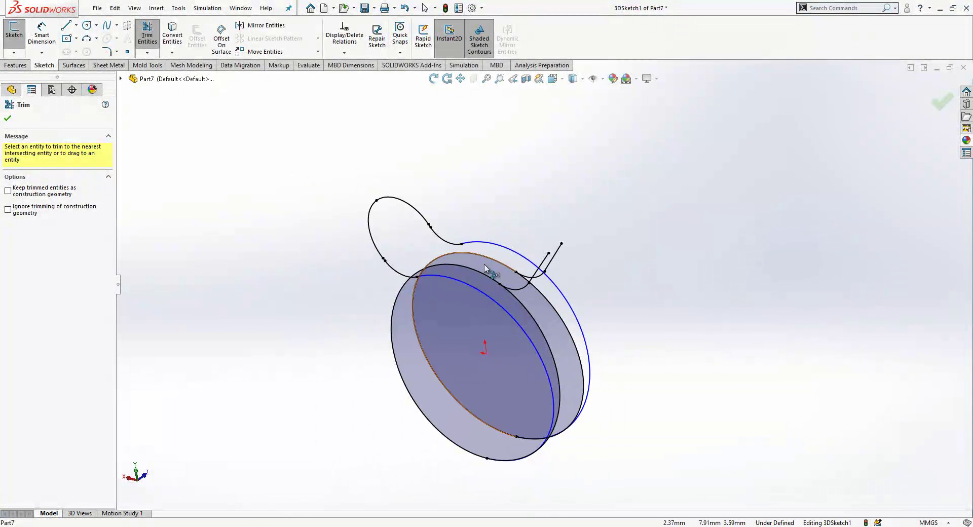
pyautogui.click(518, 303)
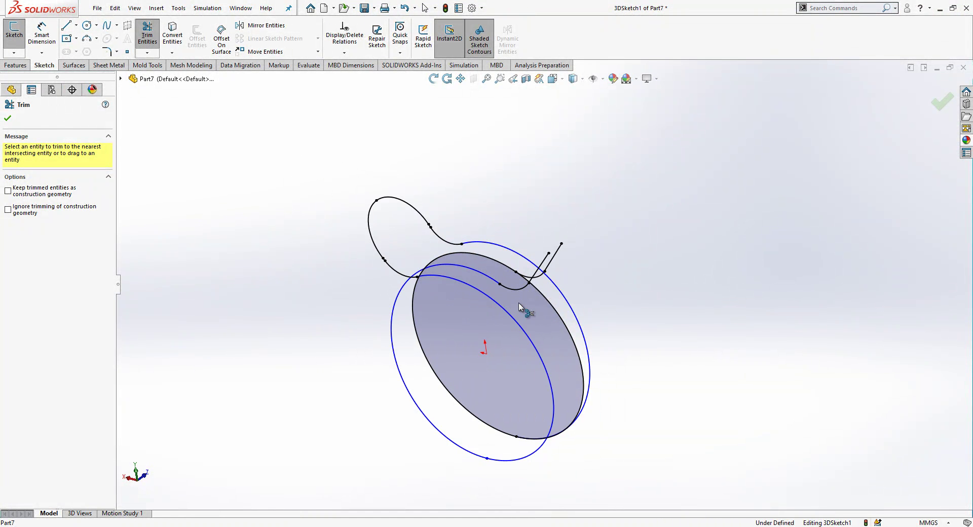
pyautogui.moveTo(537, 314)
pyautogui.mouseDown(button='middle')
pyautogui.moveTo(504, 328)
pyautogui.moveTo(502, 369)
pyautogui.moveTo(535, 278)
pyautogui.moveTo(536, 336)
pyautogui.moveTo(406, 264)
pyautogui.mouseUp(button='middle')
pyautogui.press('Escape')
# Step: Fit a single open spline through all the wire-path entities, deleting the original geometry and leaving the spline unclosed
pyautogui.scroll(-2, 588, 386)
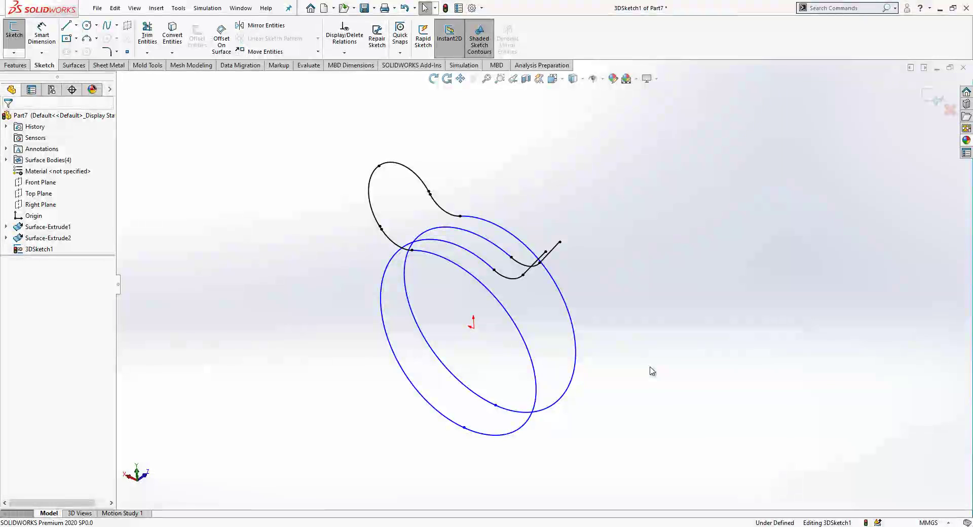
pyautogui.click(117, 25)
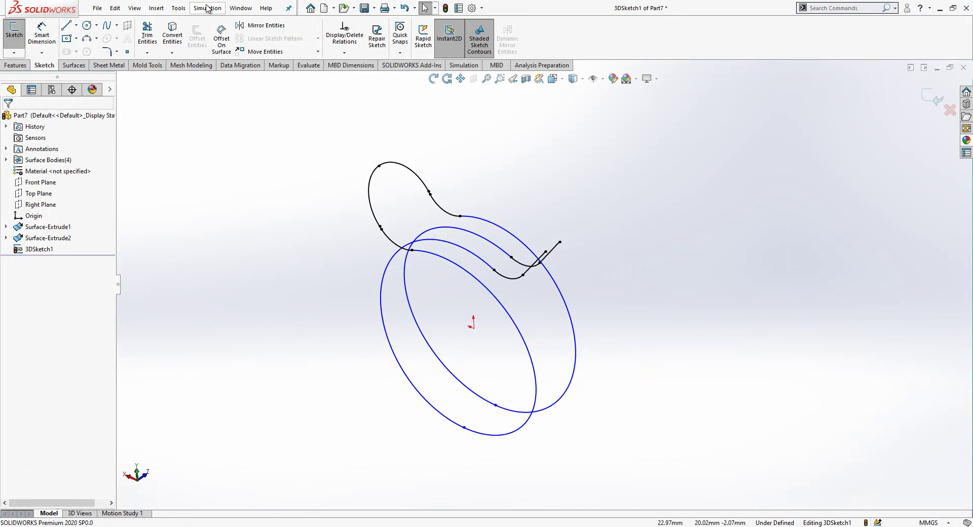
pyautogui.click(179, 8)
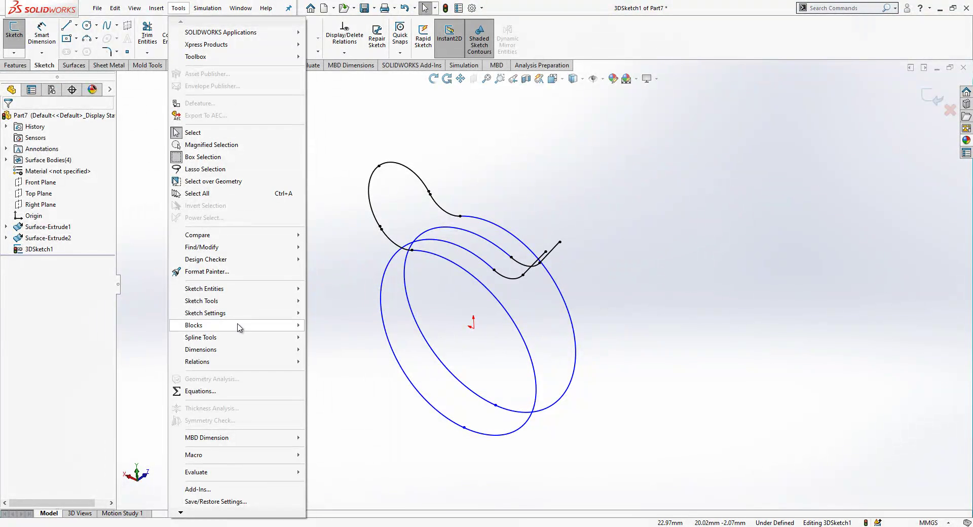
pyautogui.moveTo(248, 338)
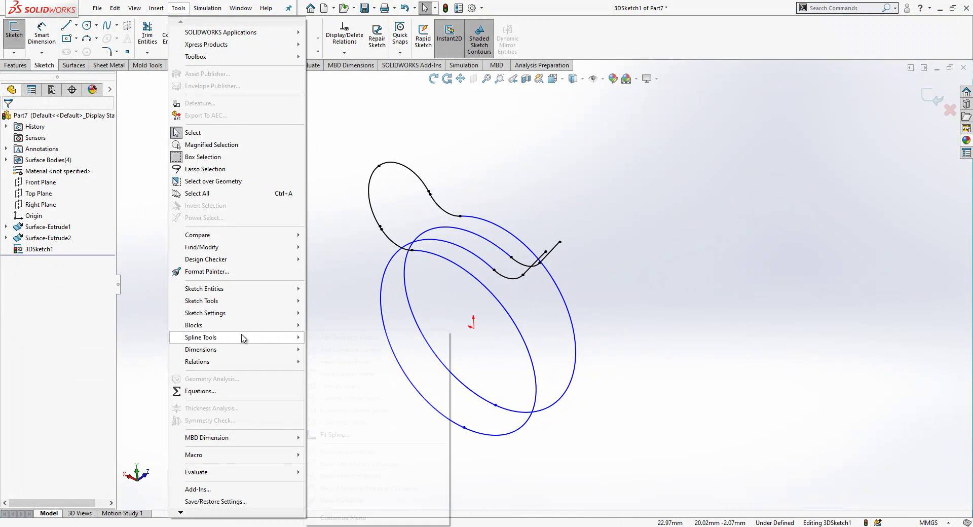
pyautogui.click(336, 434)
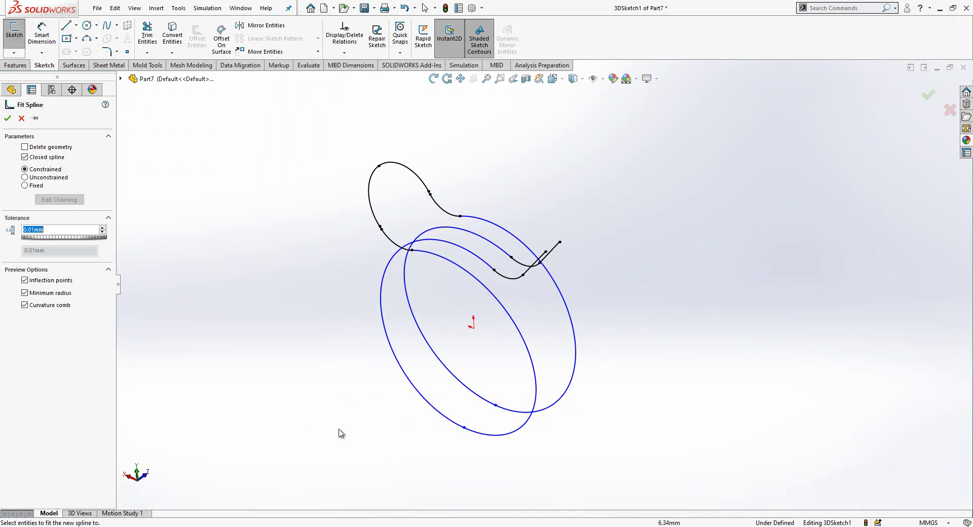
pyautogui.click(54, 147)
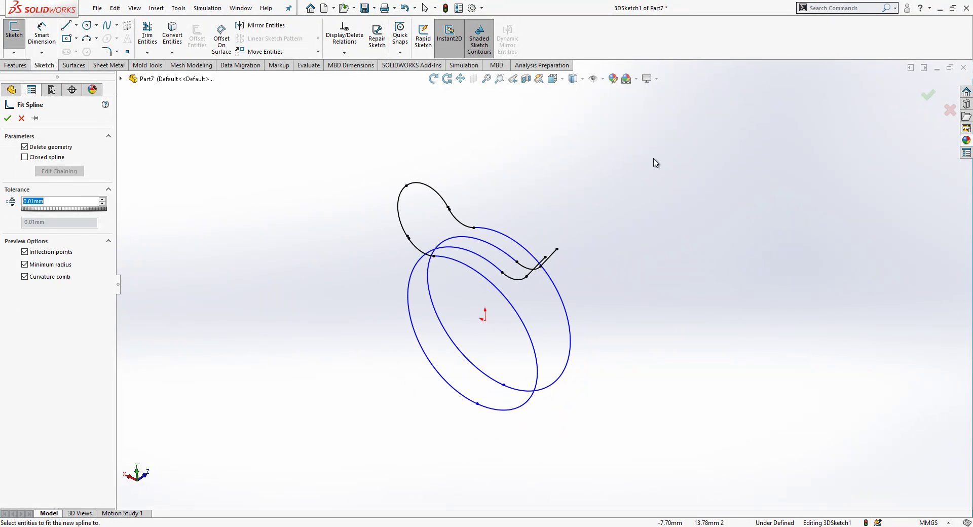
pyautogui.moveTo(664, 141)
pyautogui.mouseDown()
pyautogui.moveTo(387, 442)
pyautogui.moveTo(327, 472)
pyautogui.mouseUp()
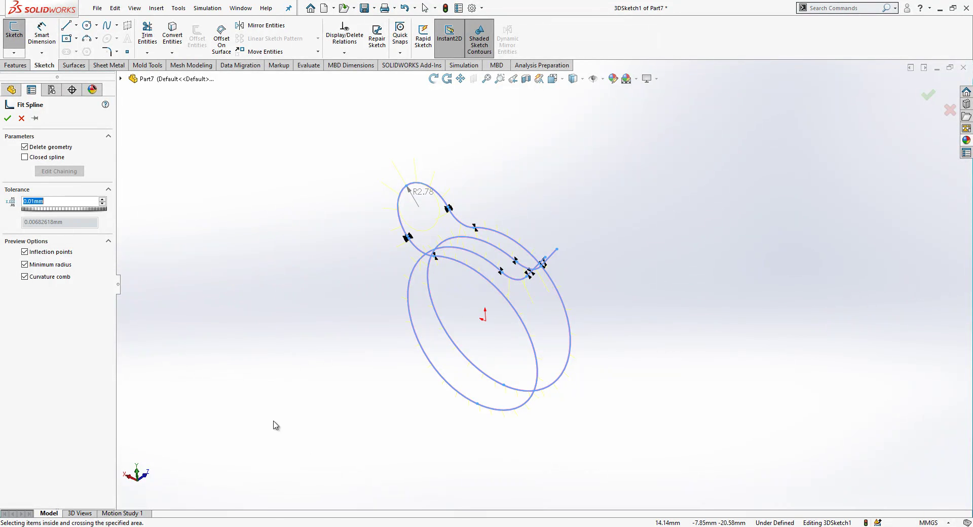
pyautogui.moveTo(439, 390)
pyautogui.mouseDown(button='middle')
pyautogui.moveTo(374, 363)
pyautogui.moveTo(443, 368)
pyautogui.mouseUp(button='middle')
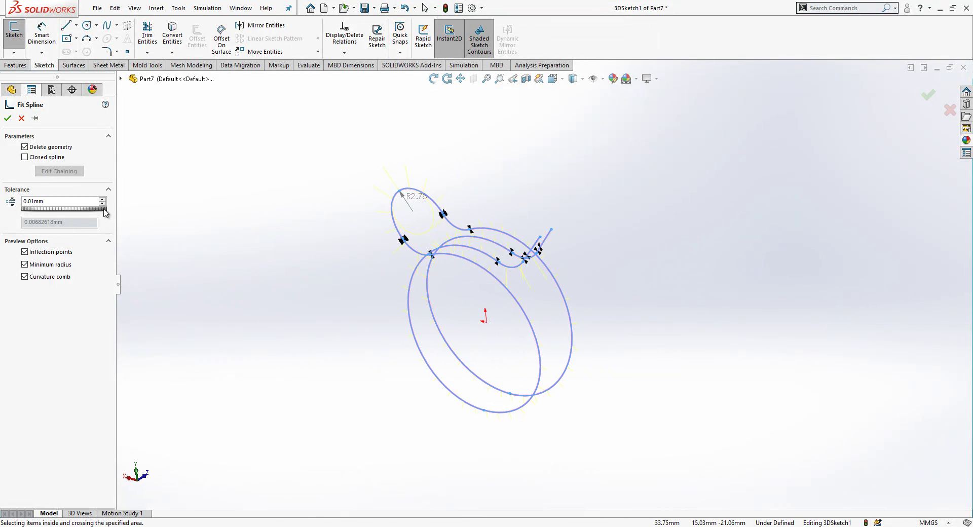
pyautogui.click(11, 123)
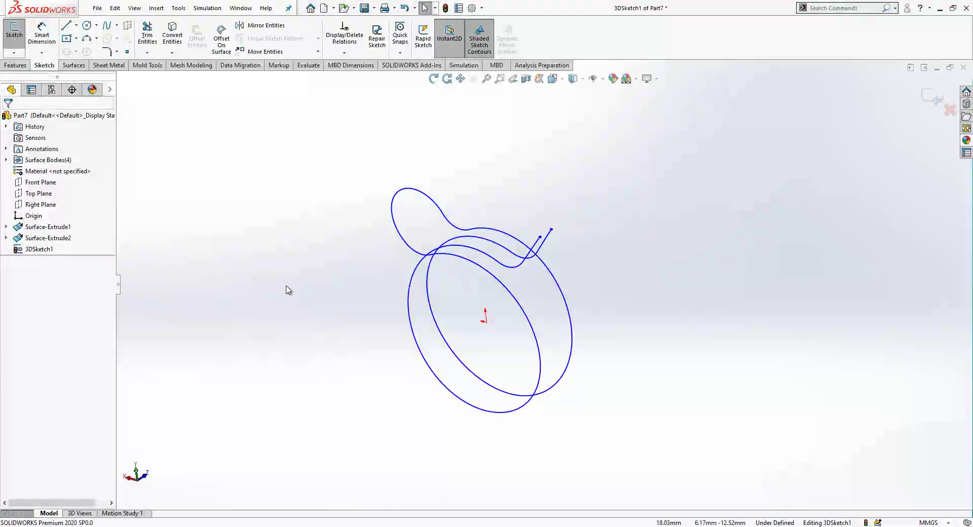
# Step: Finish the 3D sketch containing the fitted wire-path spline
pyautogui.moveTo(285, 288)
pyautogui.mouseDown(button='middle')
pyautogui.moveTo(469, 343)
pyautogui.moveTo(553, 292)
pyautogui.moveTo(623, 289)
pyautogui.moveTo(595, 341)
pyautogui.moveTo(480, 356)
pyautogui.moveTo(446, 250)
pyautogui.mouseUp(button='middle')
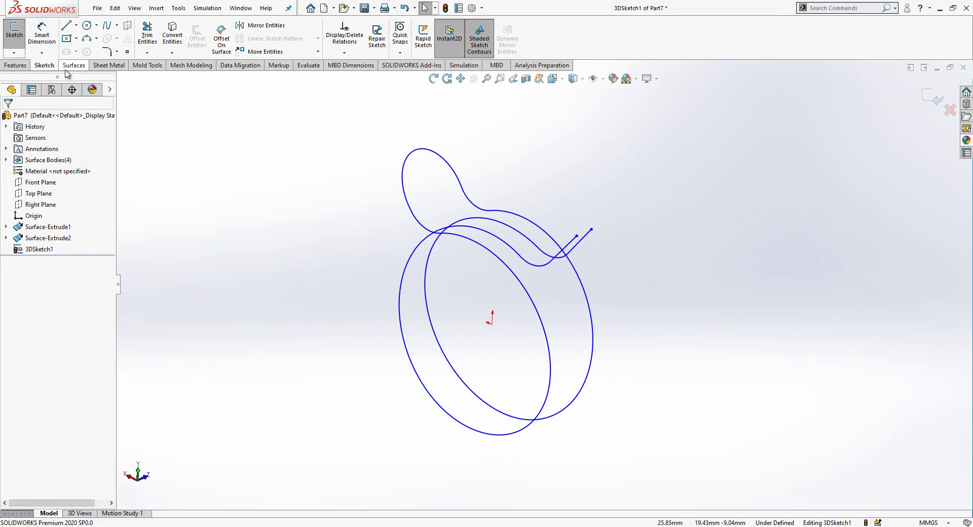
pyautogui.click(16, 65)
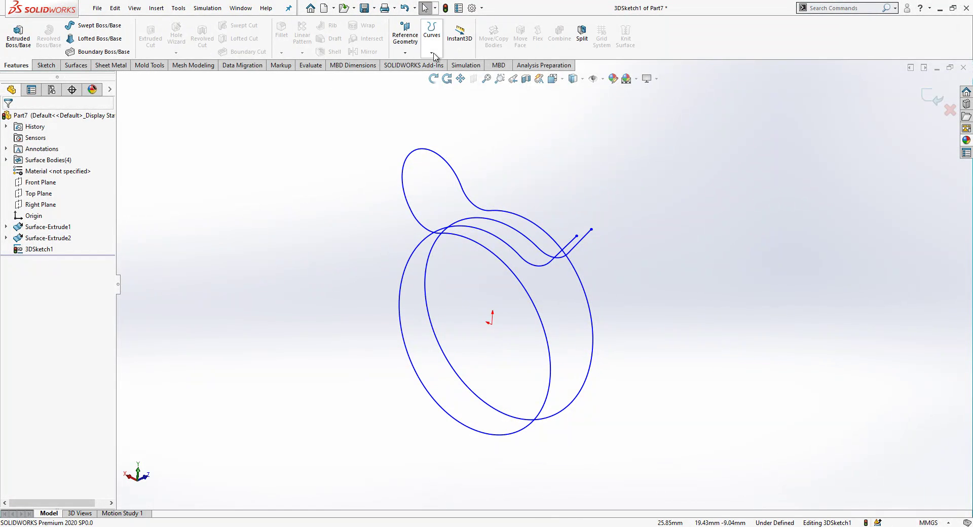
pyautogui.click(431, 53)
pyautogui.click(637, 134)
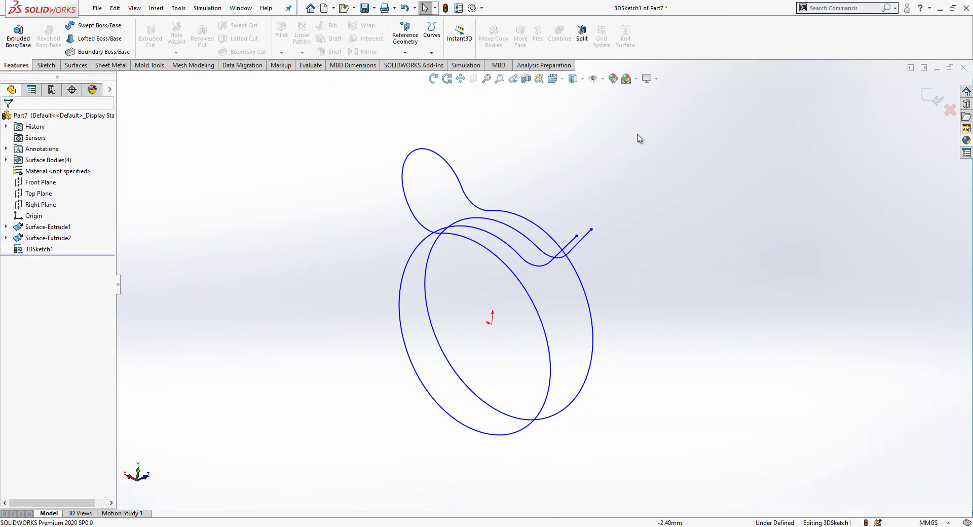
pyautogui.click(930, 102)
pyautogui.click(431, 52)
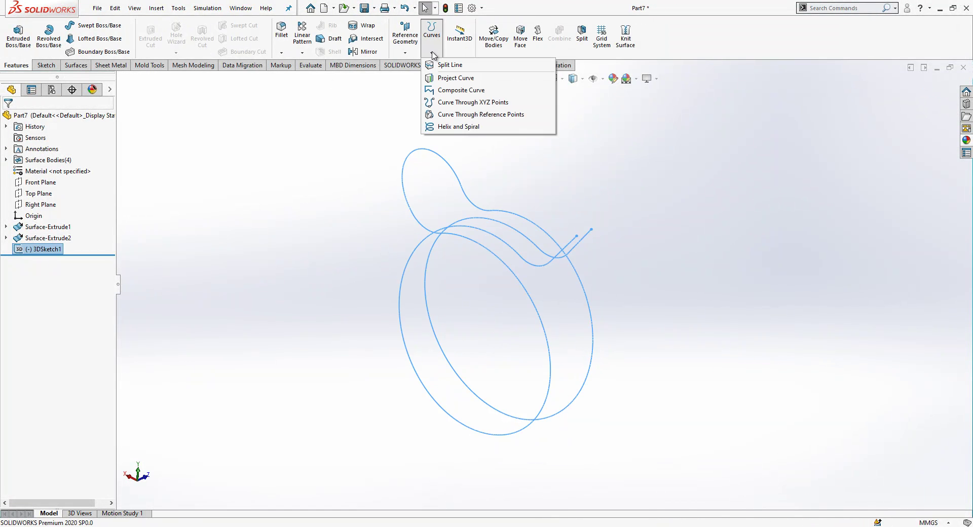
pyautogui.click(340, 156)
# Step: Change the sketch color of 3DSketch1 to red from the standard palette
pyautogui.scroll(1, 425, 226)
pyautogui.moveTo(424, 226)
pyautogui.mouseDown(button='middle')
pyautogui.moveTo(434, 234)
pyautogui.moveTo(429, 260)
pyautogui.mouseUp(button='middle')
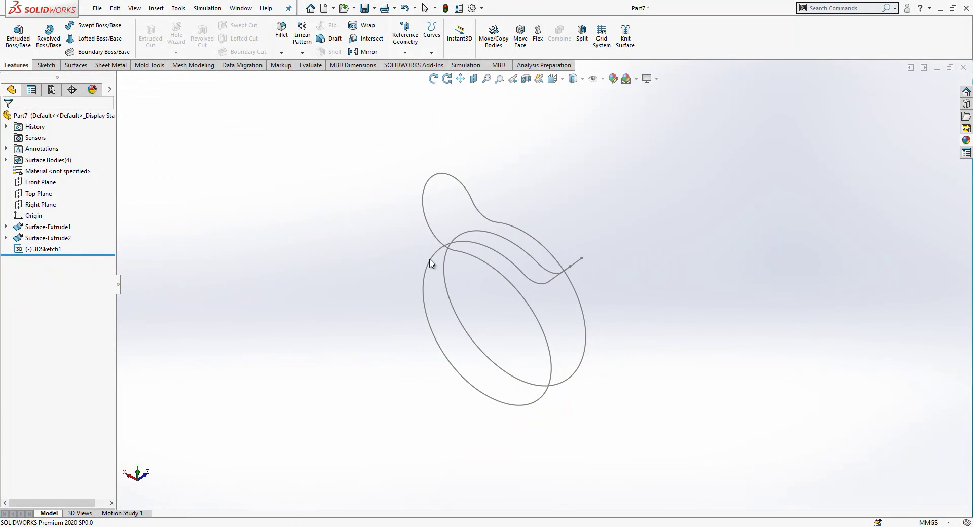
pyautogui.click(62, 249)
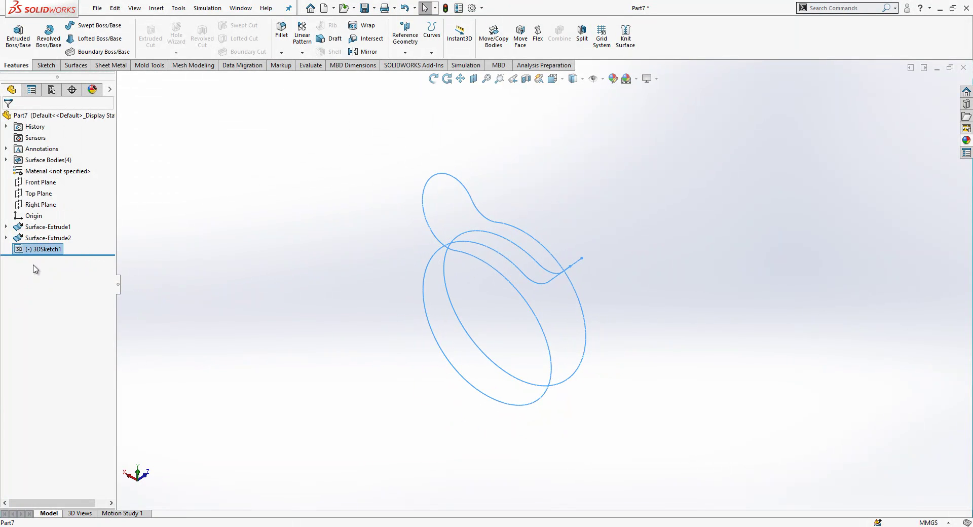
pyautogui.rightClick(46, 250)
pyautogui.click(85, 370)
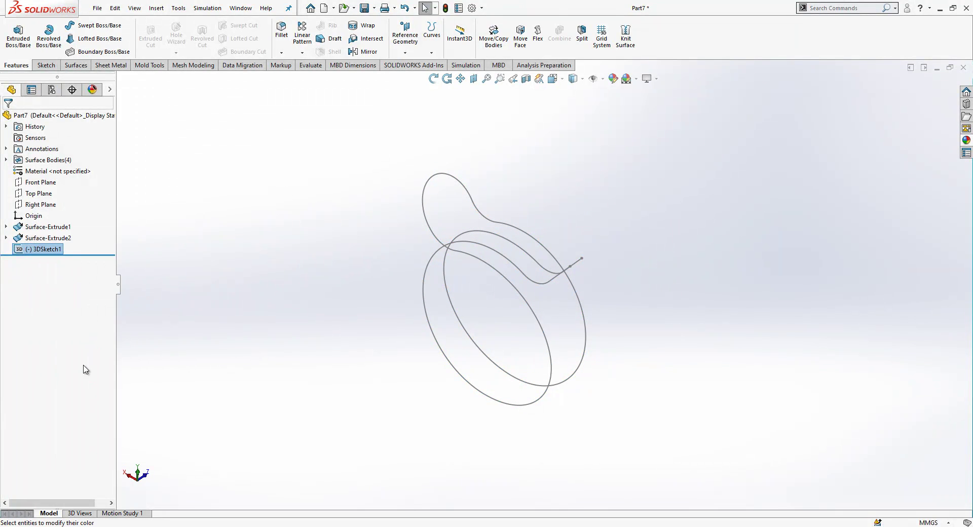
pyautogui.click(60, 245)
pyautogui.click(44, 244)
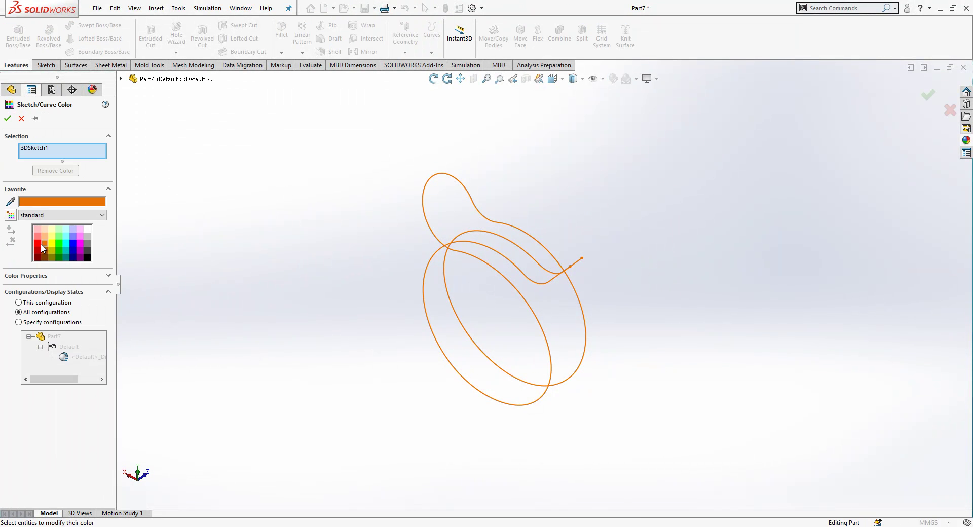
pyautogui.click(39, 244)
pyautogui.click(7, 118)
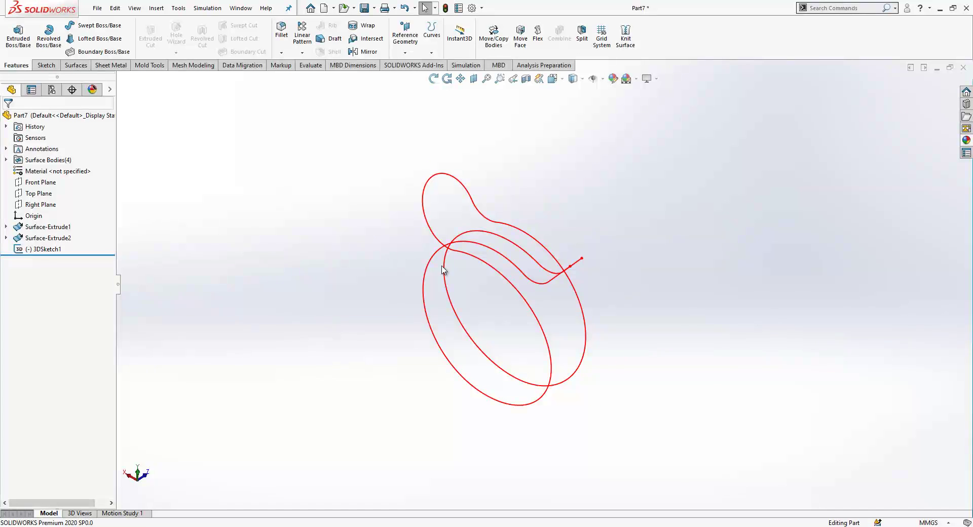
# Step: Sweep a circular profile of 2 mm diameter along 3DSketch1 to form the solid clamp wire
pyautogui.moveTo(446, 269)
pyautogui.mouseDown(button='middle')
pyautogui.moveTo(402, 244)
pyautogui.moveTo(376, 261)
pyautogui.moveTo(443, 239)
pyautogui.moveTo(603, 257)
pyautogui.moveTo(603, 287)
pyautogui.moveTo(578, 265)
pyautogui.moveTo(549, 280)
pyautogui.moveTo(545, 301)
pyautogui.moveTo(587, 270)
pyautogui.mouseUp(button='middle')
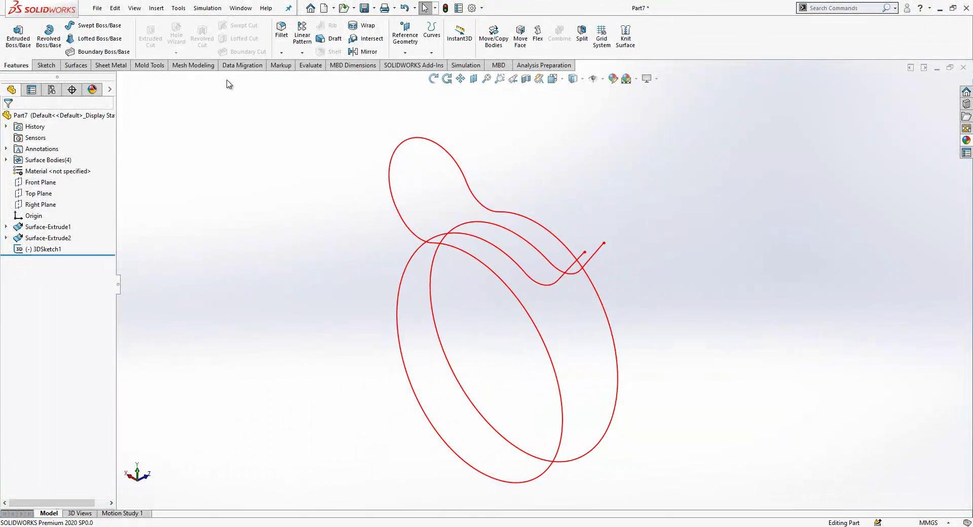
pyautogui.click(96, 26)
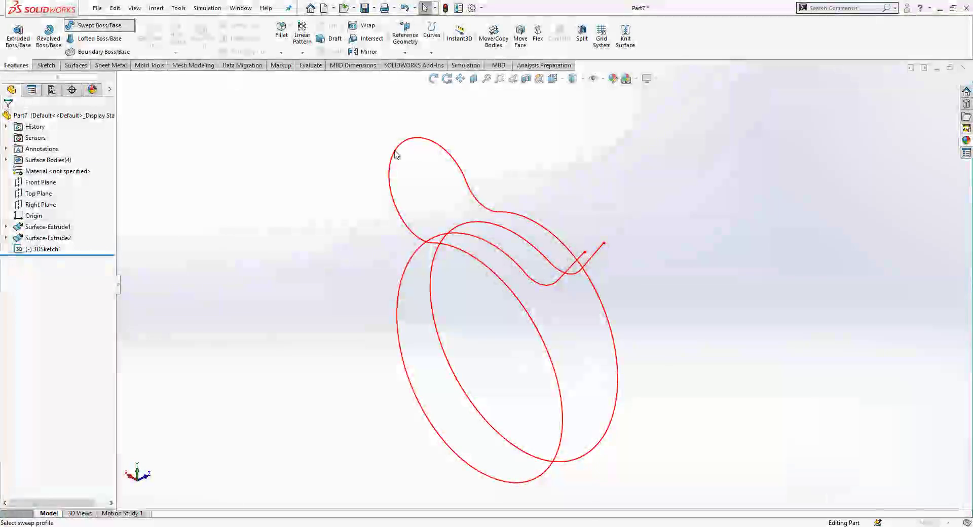
pyautogui.click(571, 272)
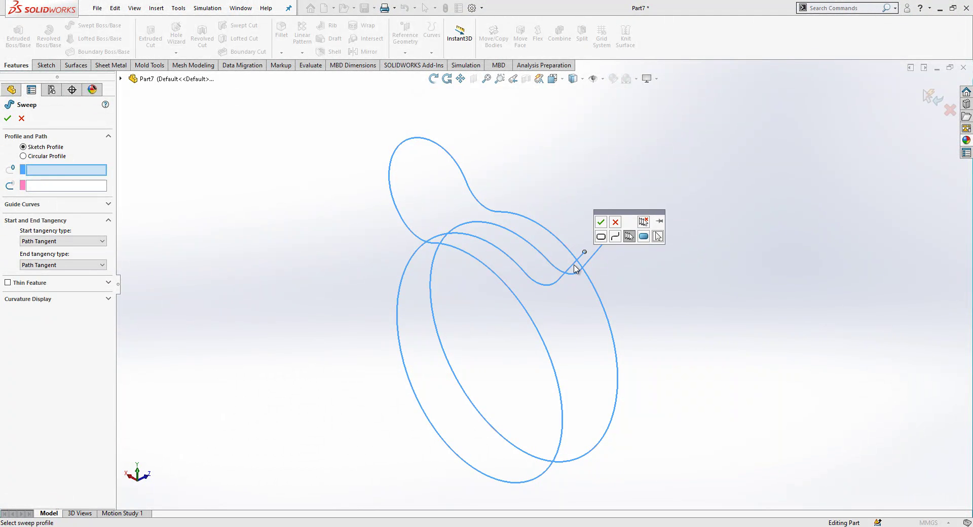
pyautogui.click(601, 223)
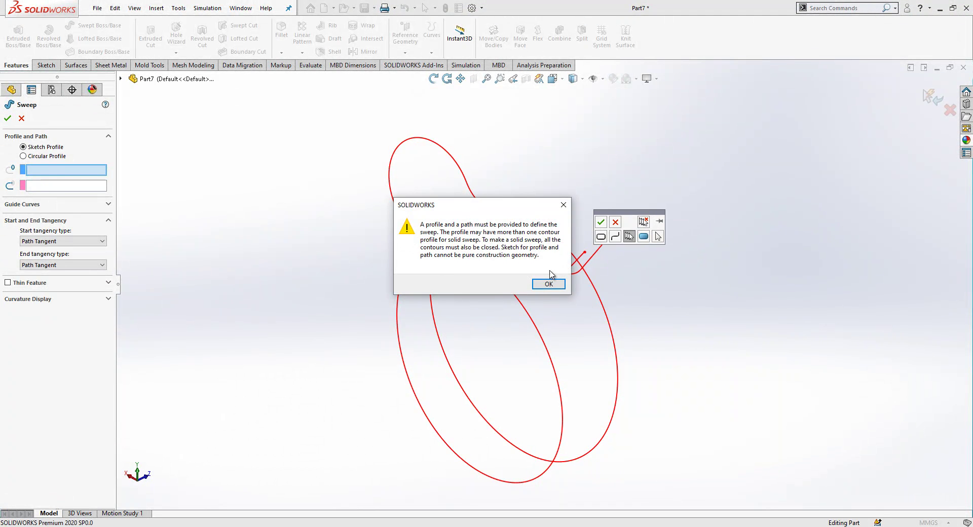
pyautogui.click(549, 283)
pyautogui.click(23, 156)
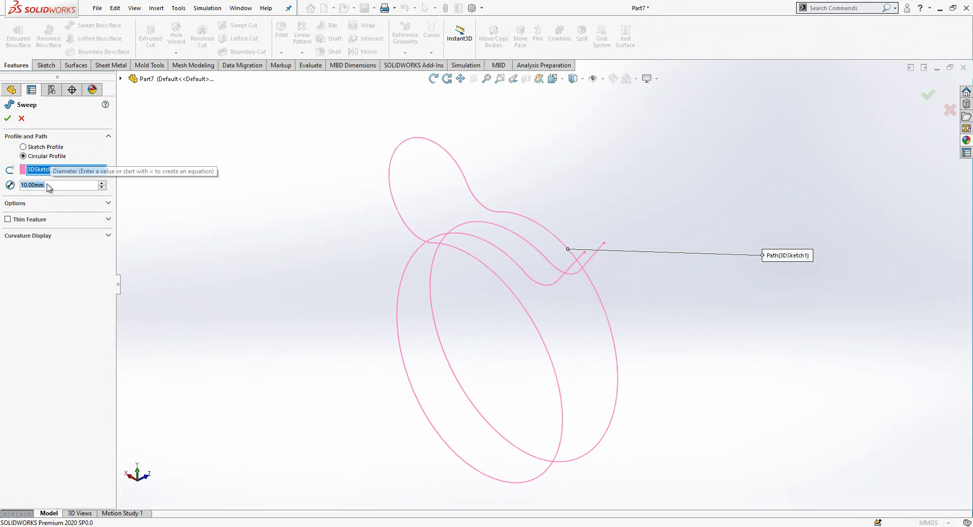
pyautogui.write('2')
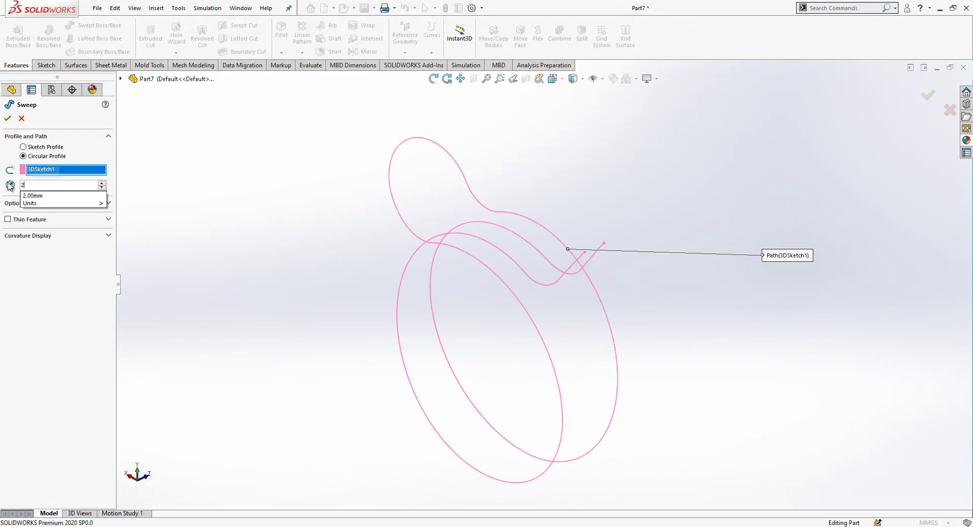
pyautogui.press('Return')
pyautogui.moveTo(568, 278); pyautogui.dragTo(650, 306, button='middle')
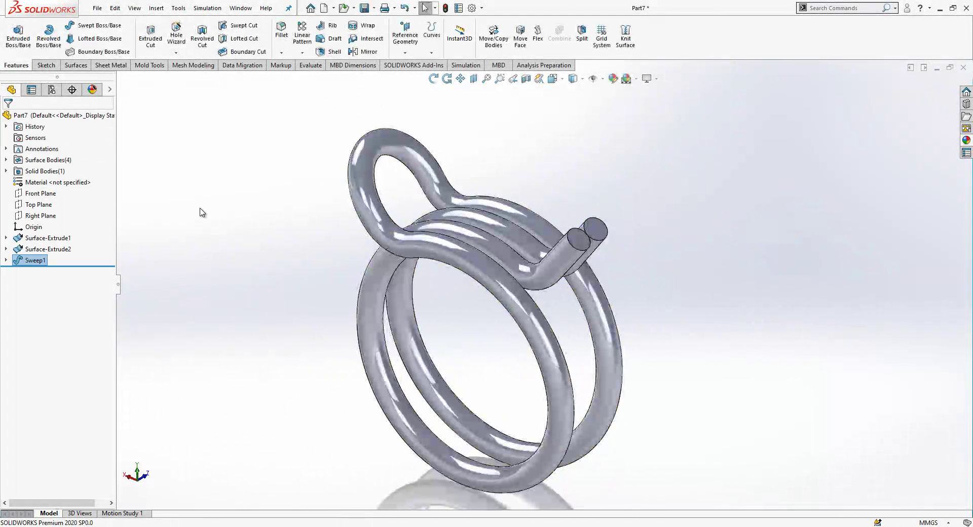
pyautogui.click(202, 212)
# Step: Review the finished clamp's feature history, examining the two surface extrusions and the sweep with its path sketch
pyautogui.moveTo(355, 237)
pyautogui.mouseDown(button='middle')
pyautogui.moveTo(280, 279)
pyautogui.moveTo(315, 326)
pyautogui.moveTo(332, 202)
pyautogui.moveTo(378, 189)
pyautogui.moveTo(377, 237)
pyautogui.mouseUp(button='middle')
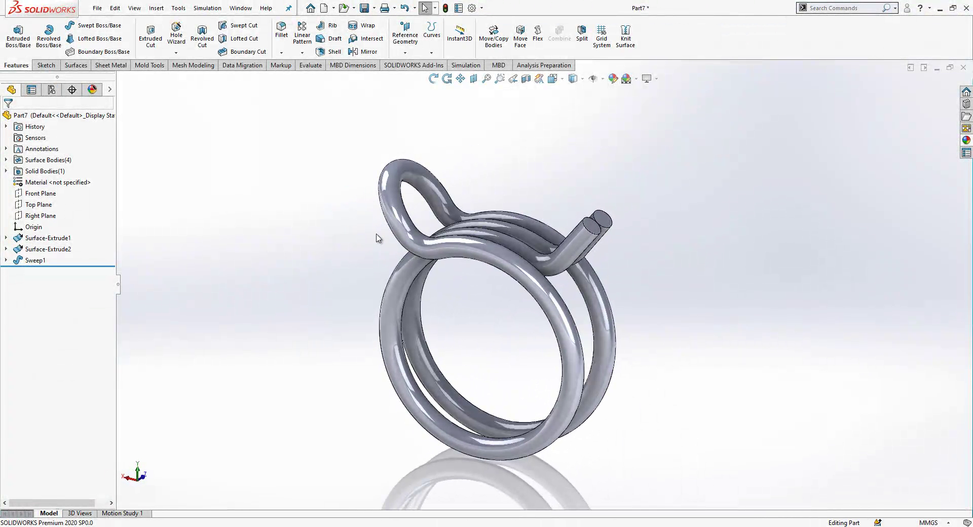
pyautogui.click(61, 240)
pyautogui.click(62, 250)
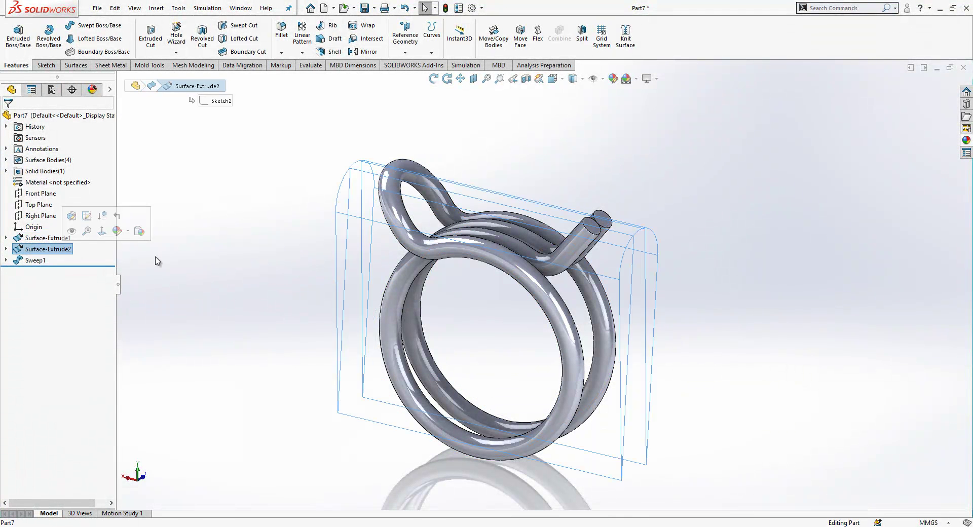
pyautogui.click(186, 263)
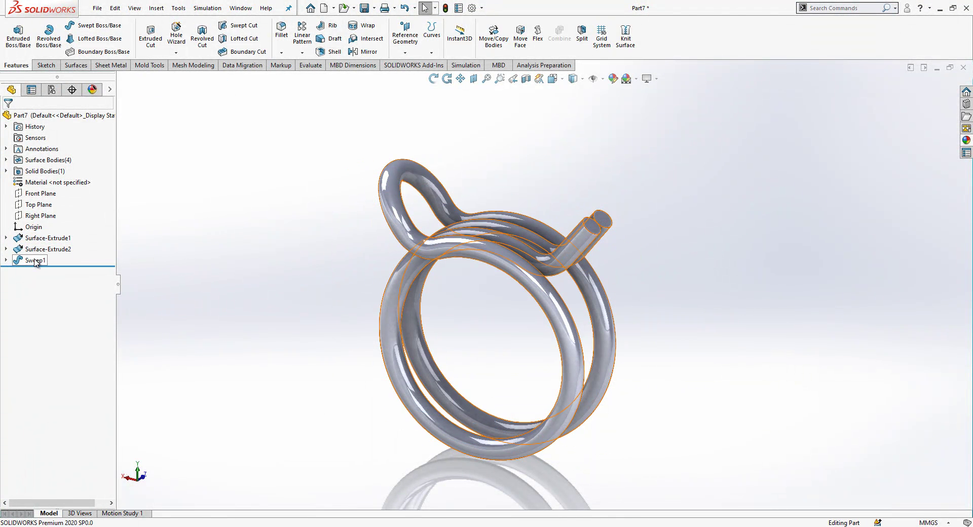
pyautogui.click(5, 260)
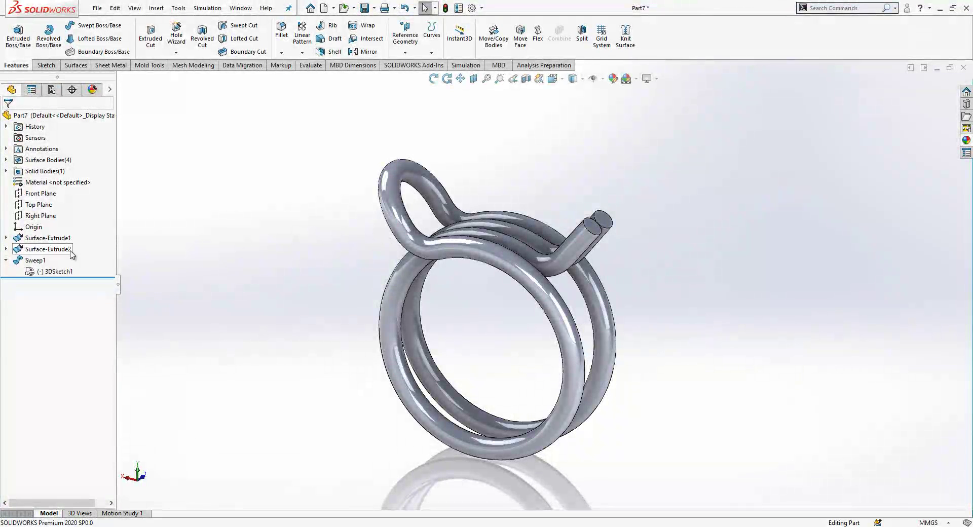
pyautogui.click(35, 260)
pyautogui.click(238, 247)
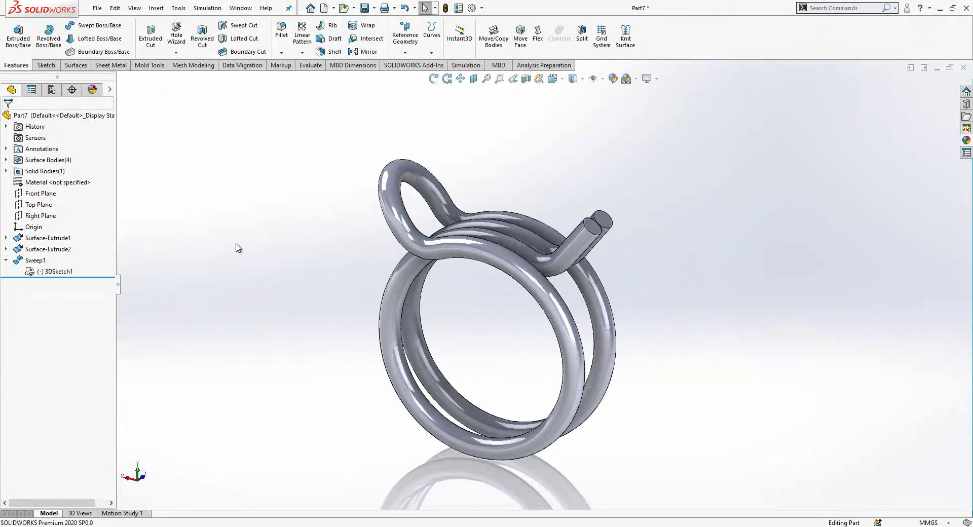